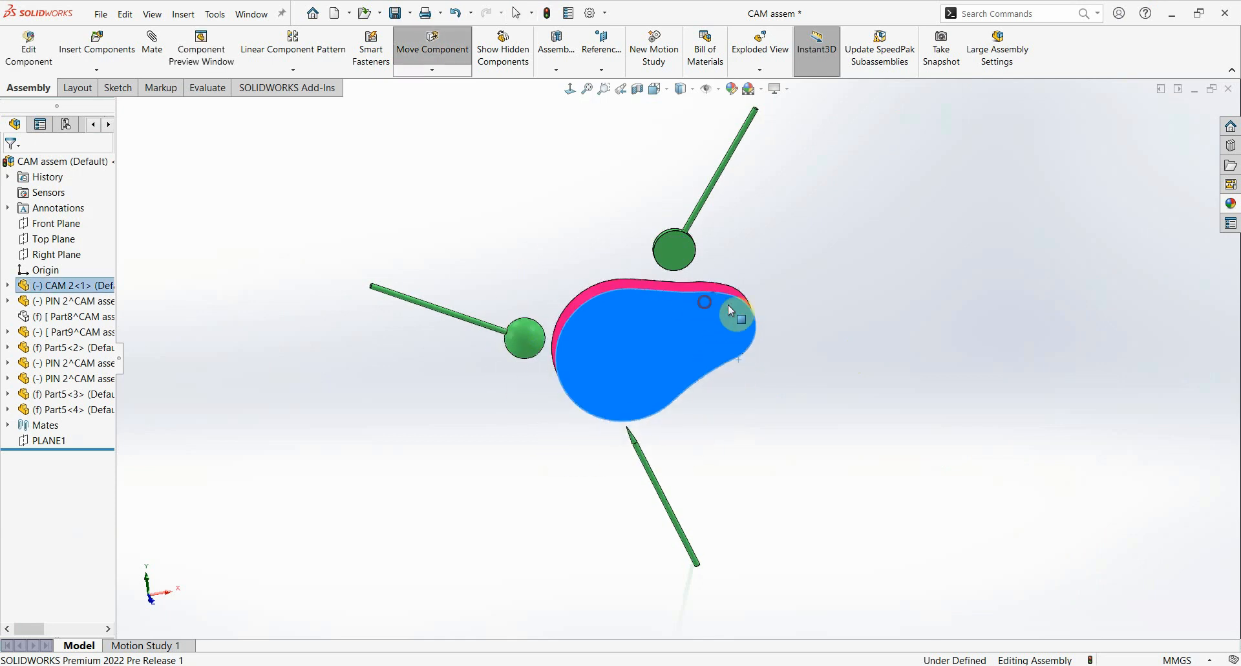
- Examine the cam and its three followers: the disc, the sphere and the pointed pin
scroll(672, 297, down, 3)
click(664, 288)
middle_drag(708, 292, 785, 331)
click(723, 277)
scroll(742, 302, up, 2)
click(733, 264)
click(634, 259)
middle_drag(665, 332, 667, 269)
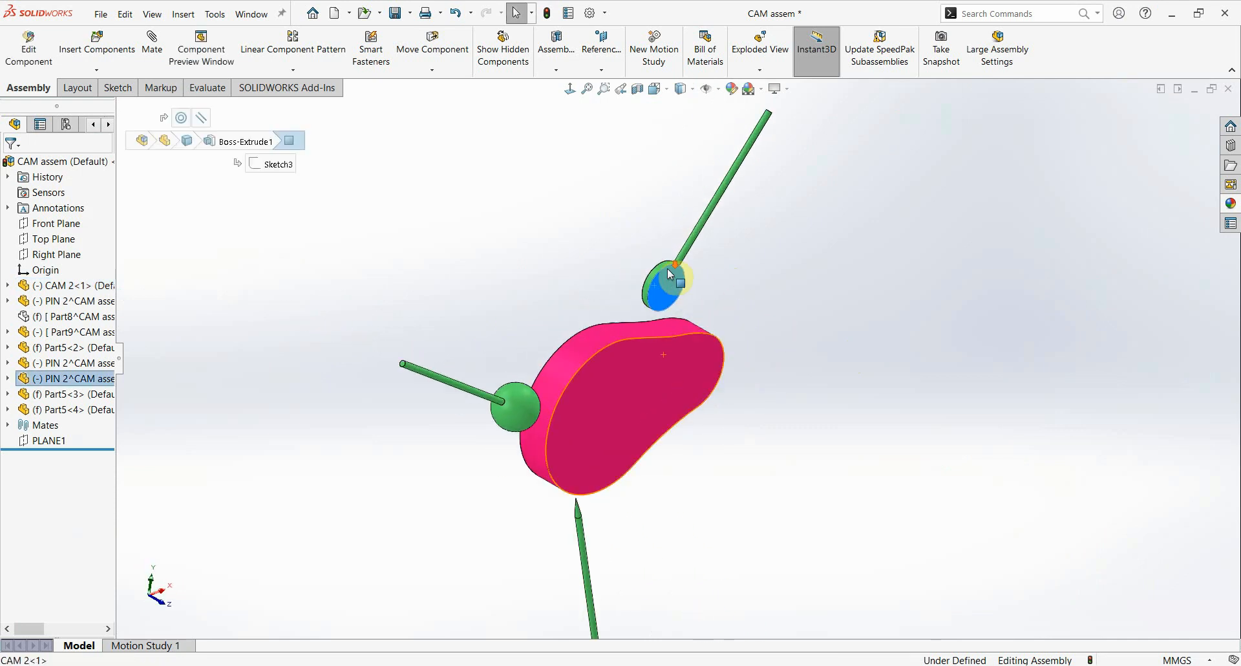
scroll(653, 291, down, 3)
scroll(649, 308, up, 5)
middle_drag(573, 463, 573, 424)
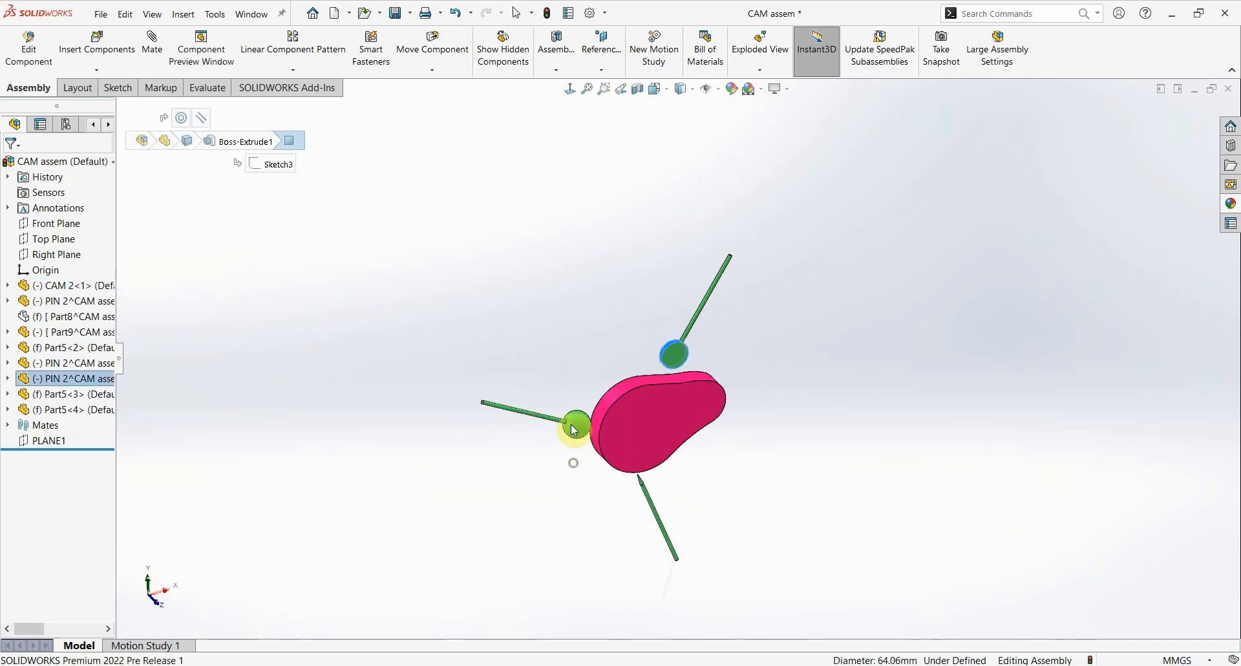
scroll(653, 510, down, 6)
scroll(653, 372, down, 4)
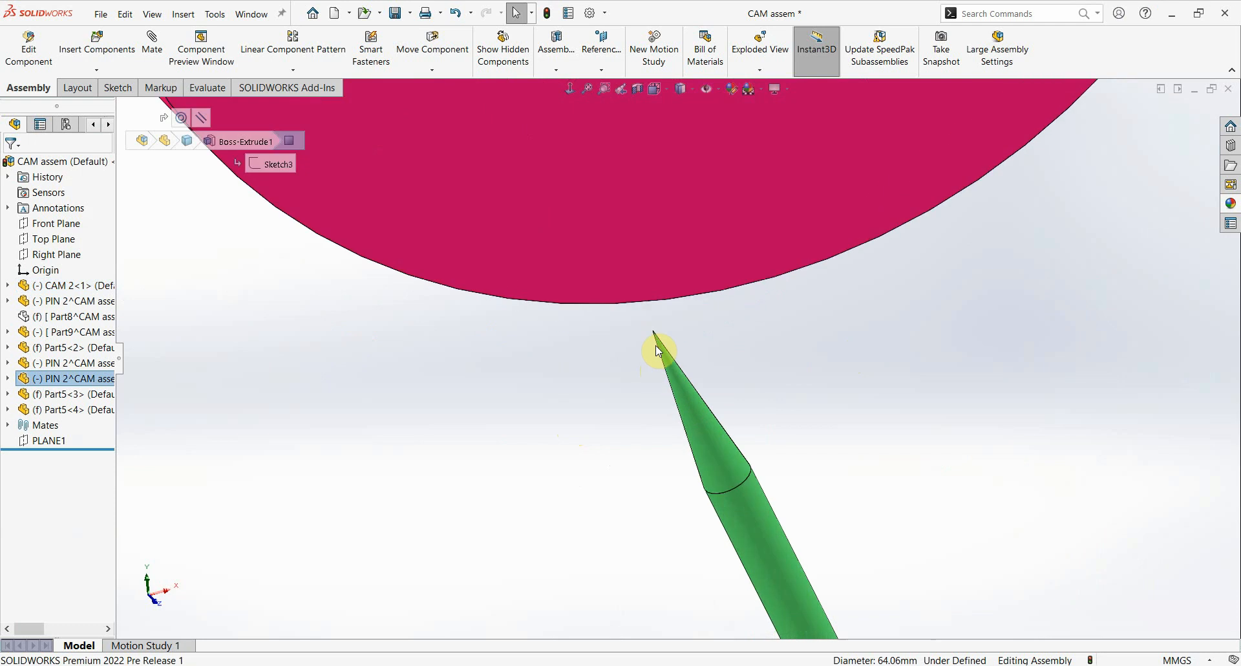
scroll(665, 381, up, 8)
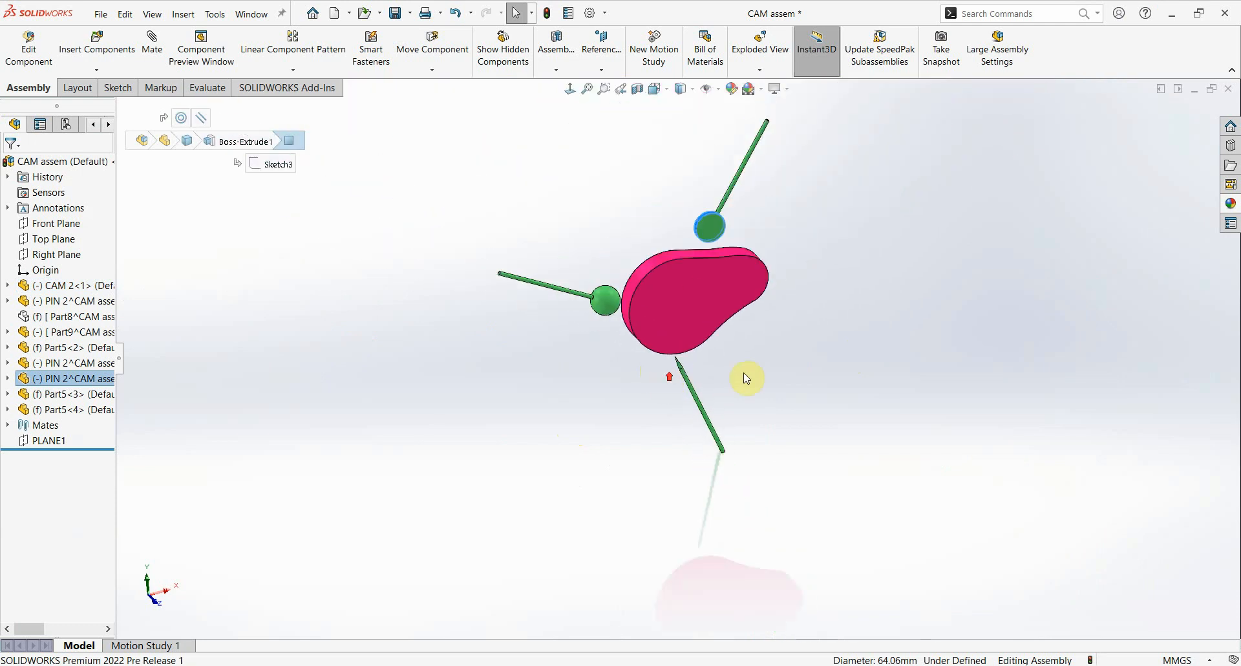
middle_drag(743, 377, 784, 316)
click(779, 307)
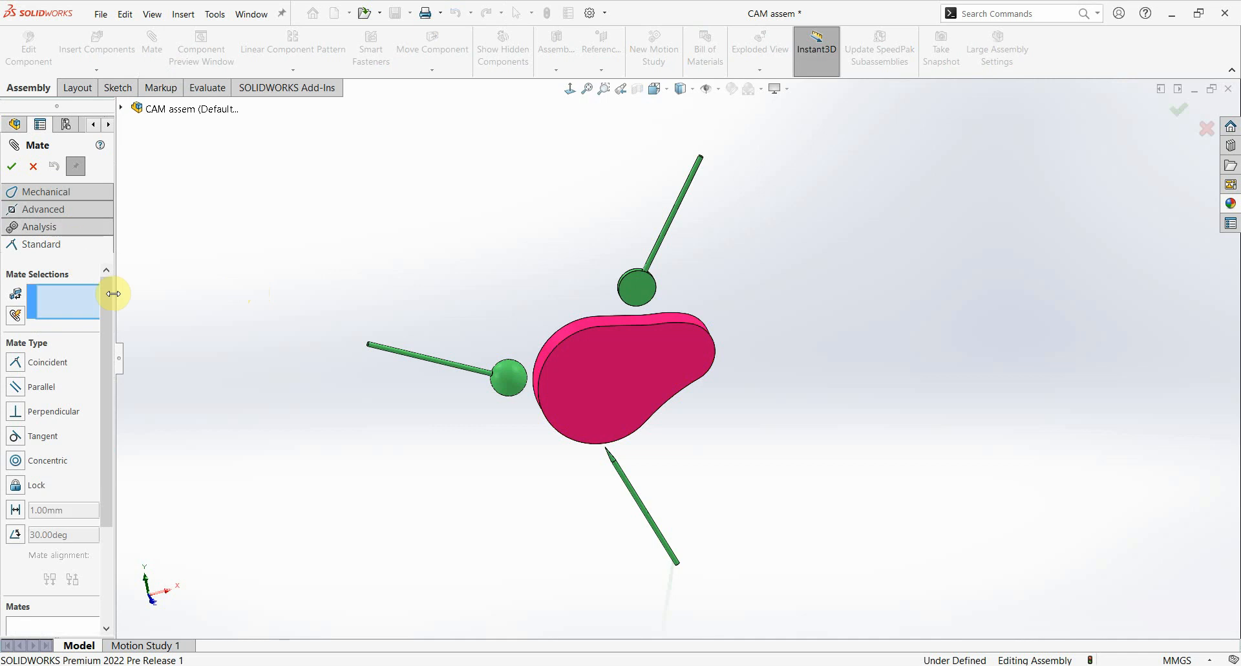
- Start a mechanical Cam mate and set the cam's outer side faces as the cam path
drag(122, 353, 210, 349)
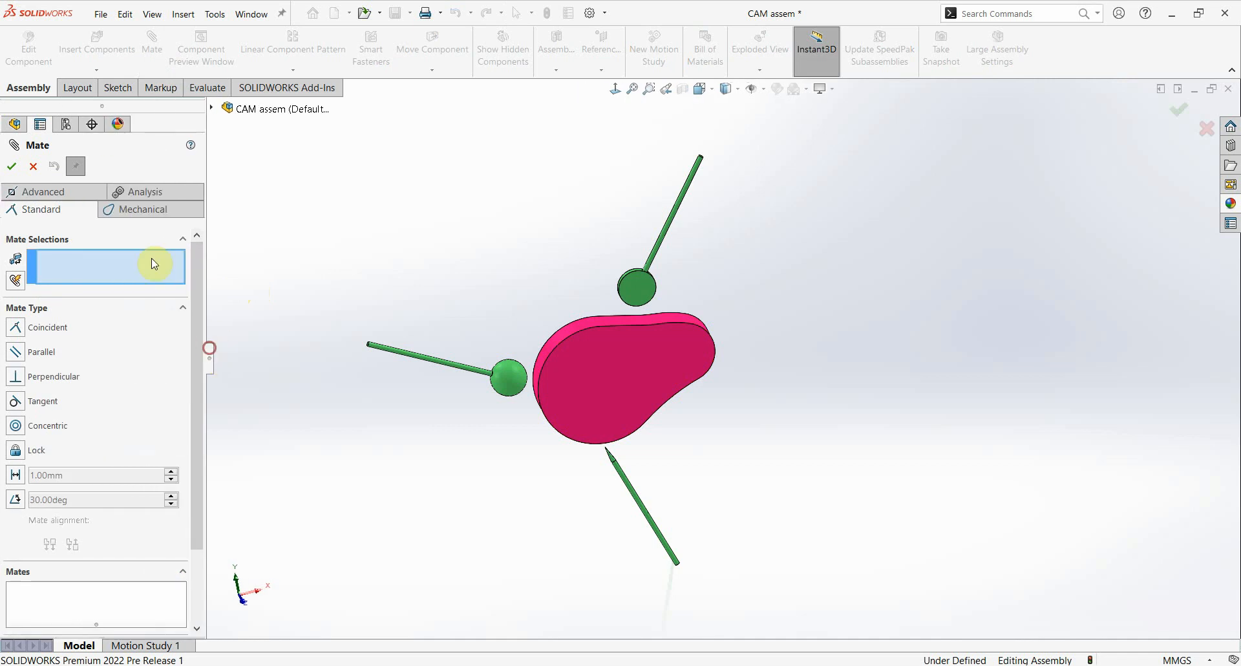
click(128, 213)
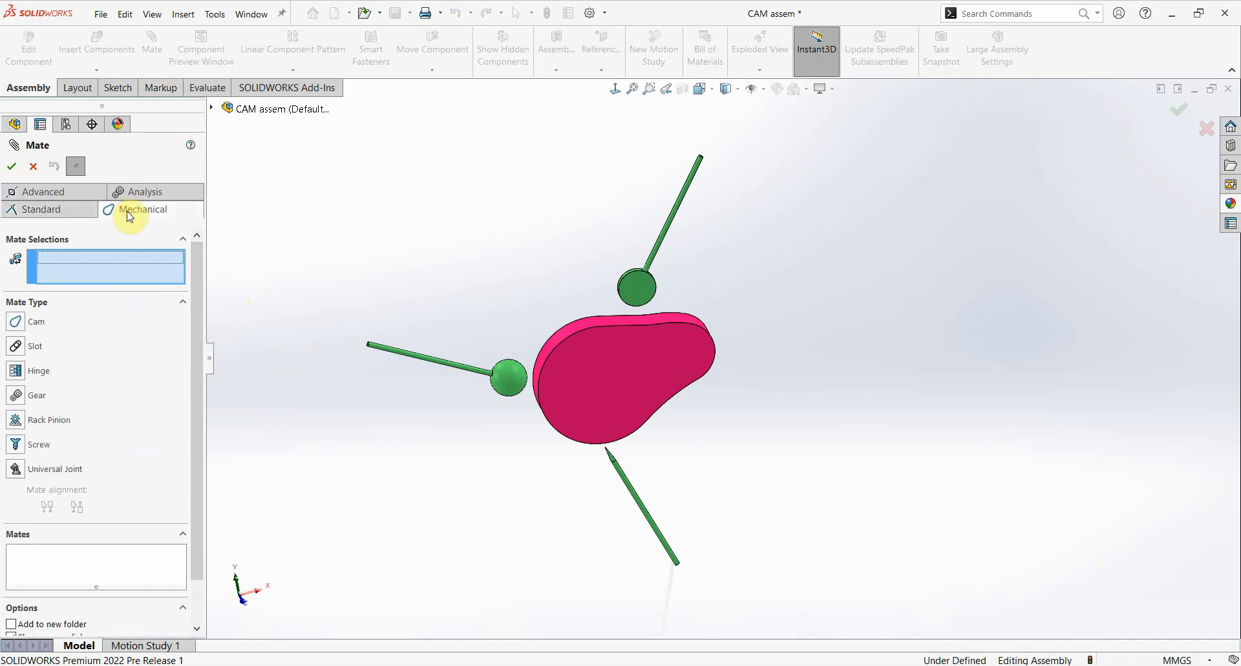
click(15, 322)
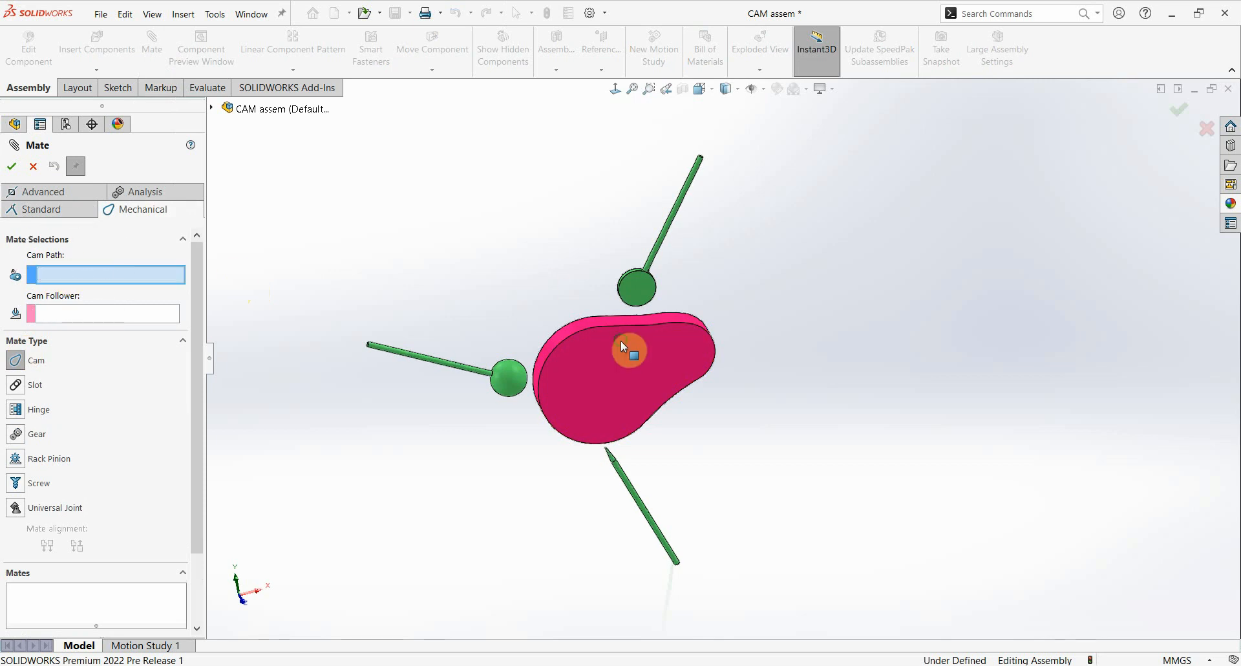
middle_drag(620, 340, 638, 363)
scroll(637, 362, down, 2)
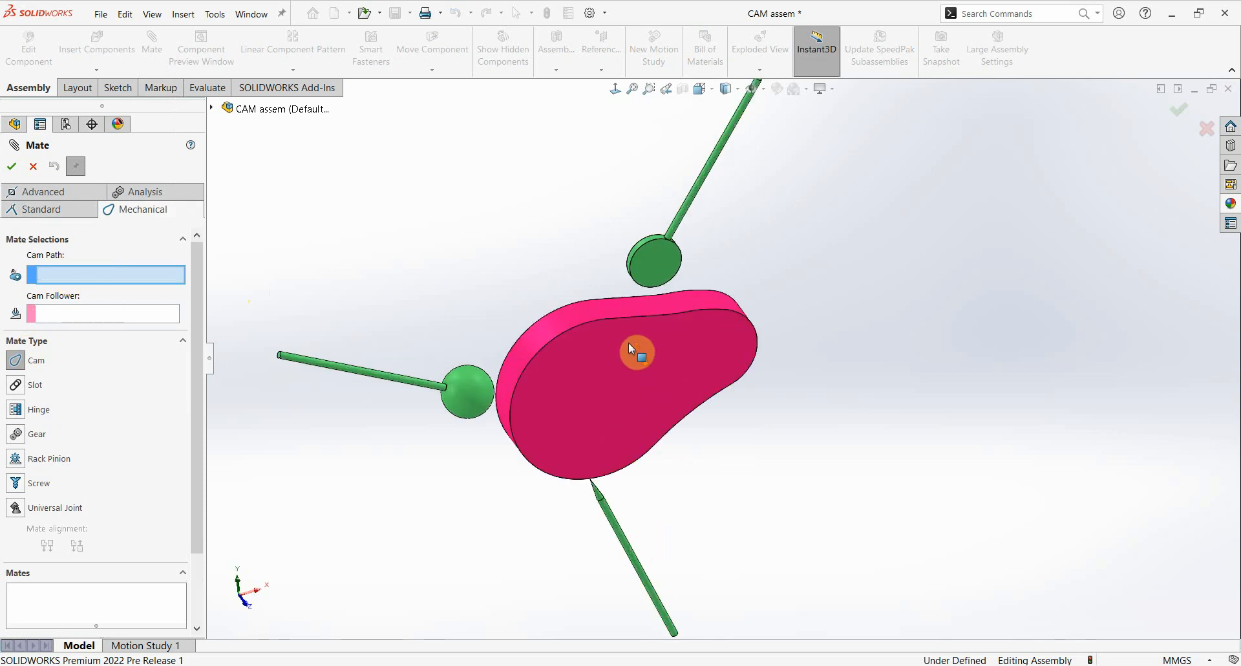
click(626, 308)
middle_drag(754, 374, 742, 332)
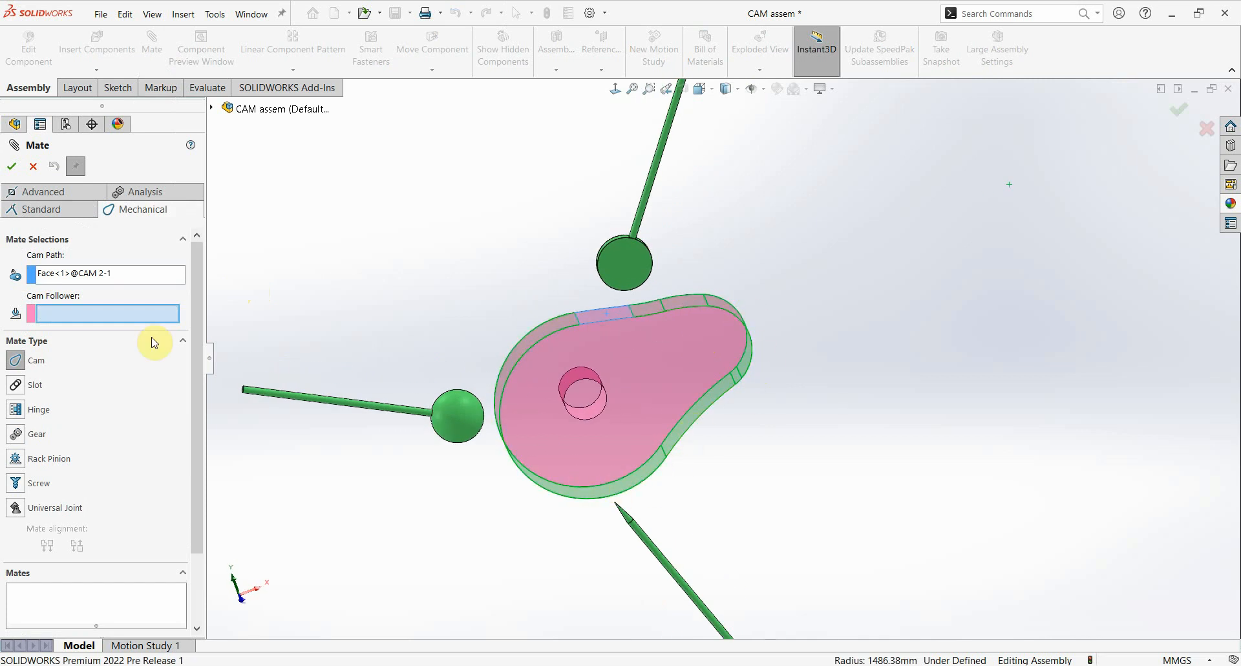
- Set the pointed pin's tip vertex as the cam follower and accept the mate
click(63, 320)
scroll(615, 541, down, 5)
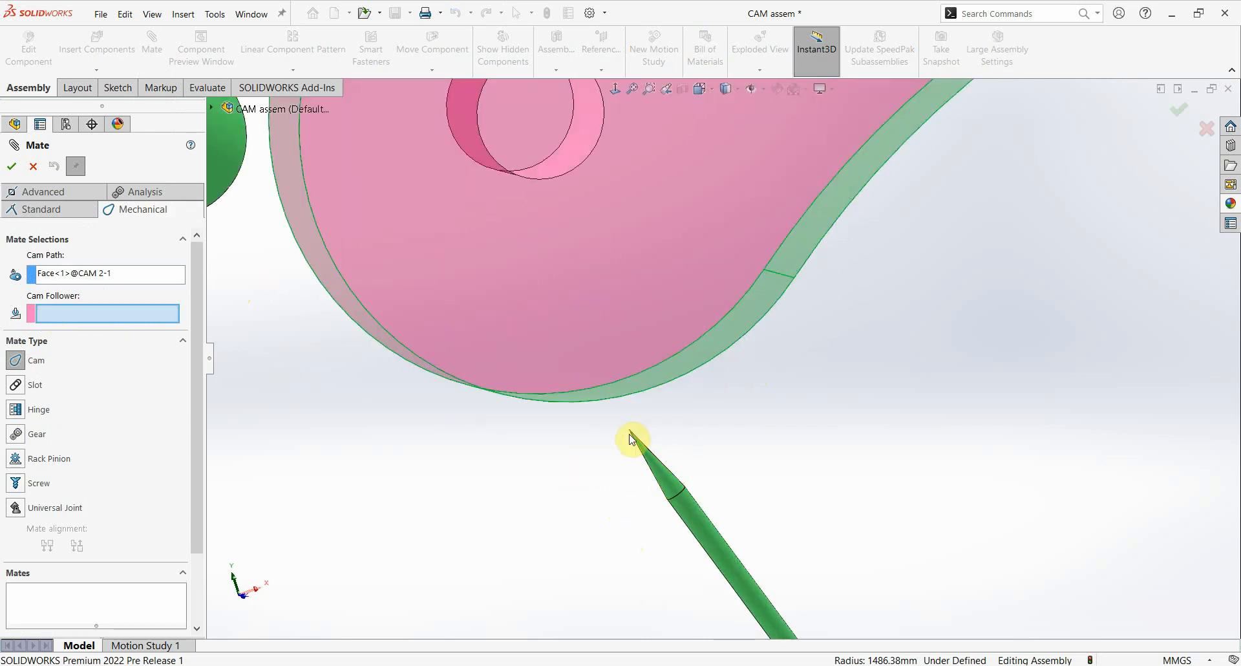
click(631, 432)
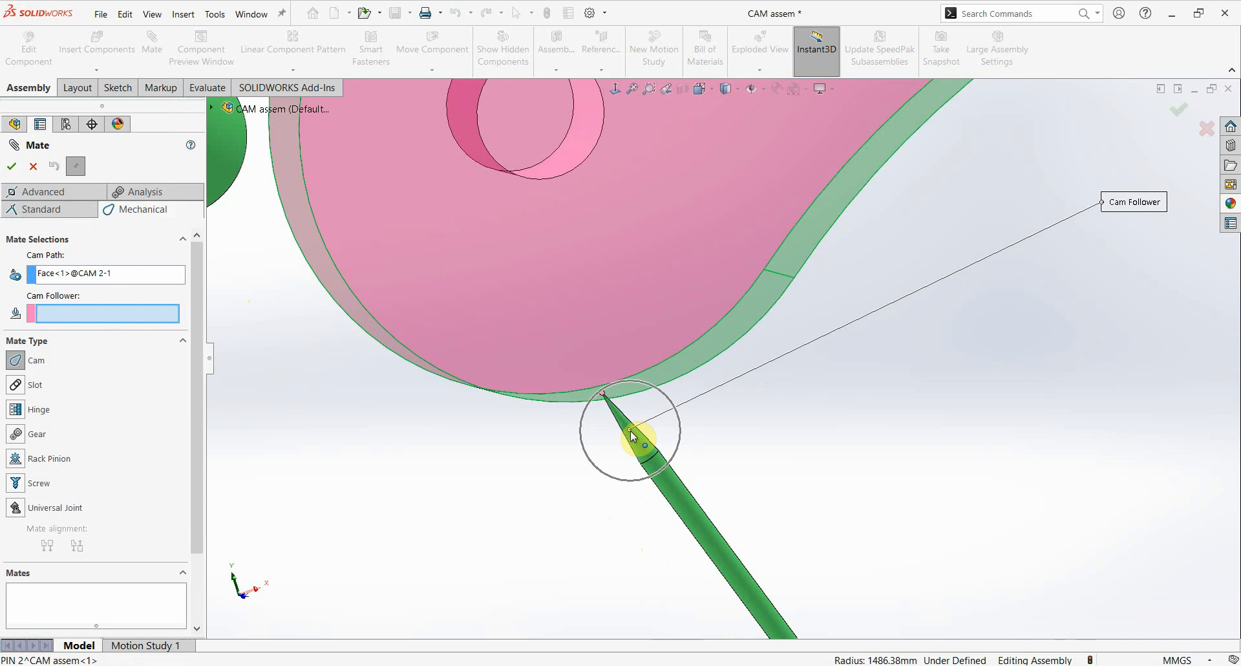
scroll(625, 438, up, 5)
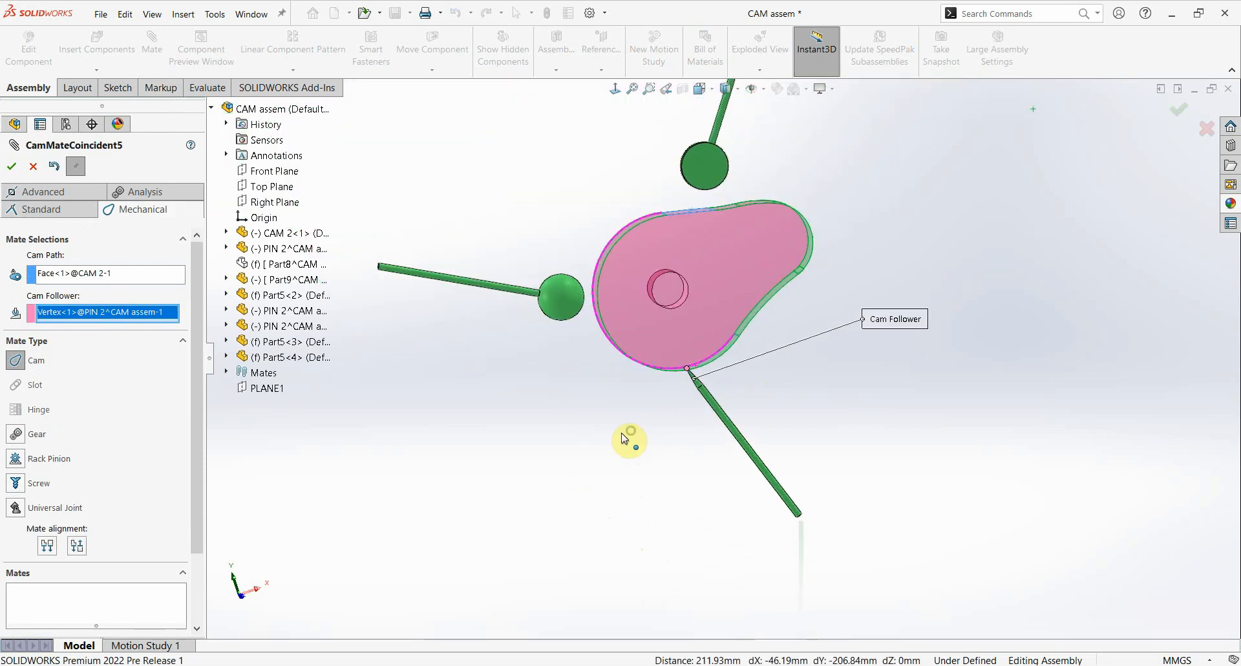
click(13, 168)
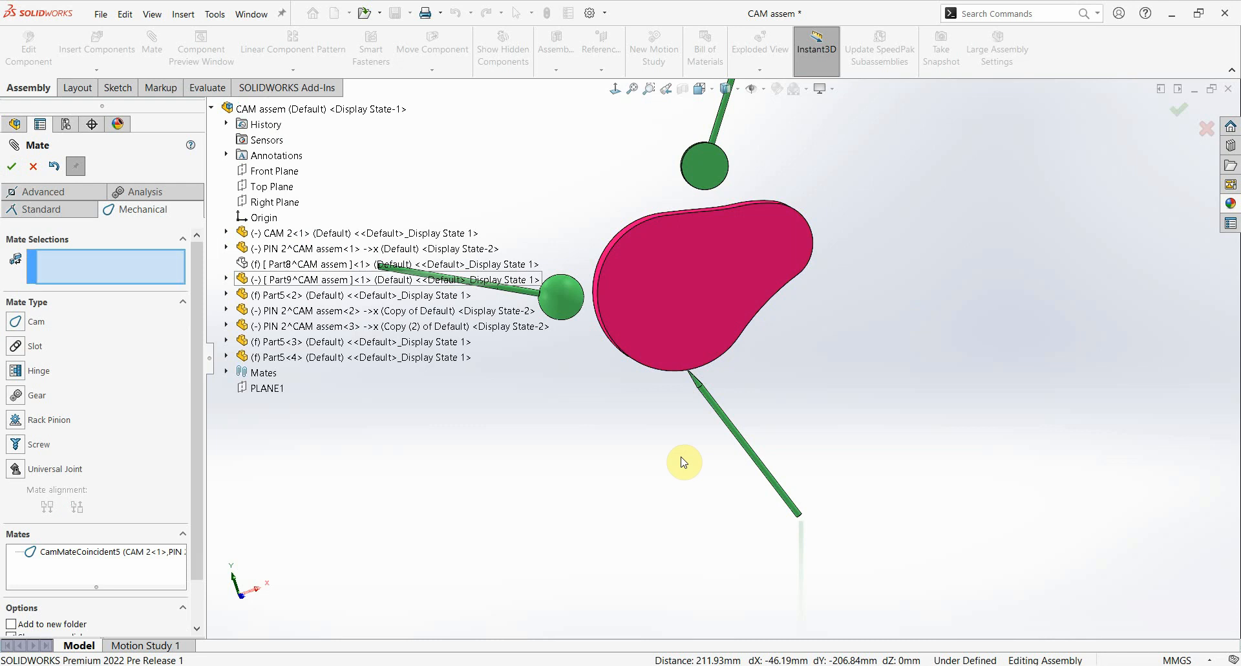
- Rotate the cam by hand to check how the pointed pin follows its profile
scroll(680, 457, up, 3)
scroll(647, 301, down, 2)
drag(816, 270, 794, 341)
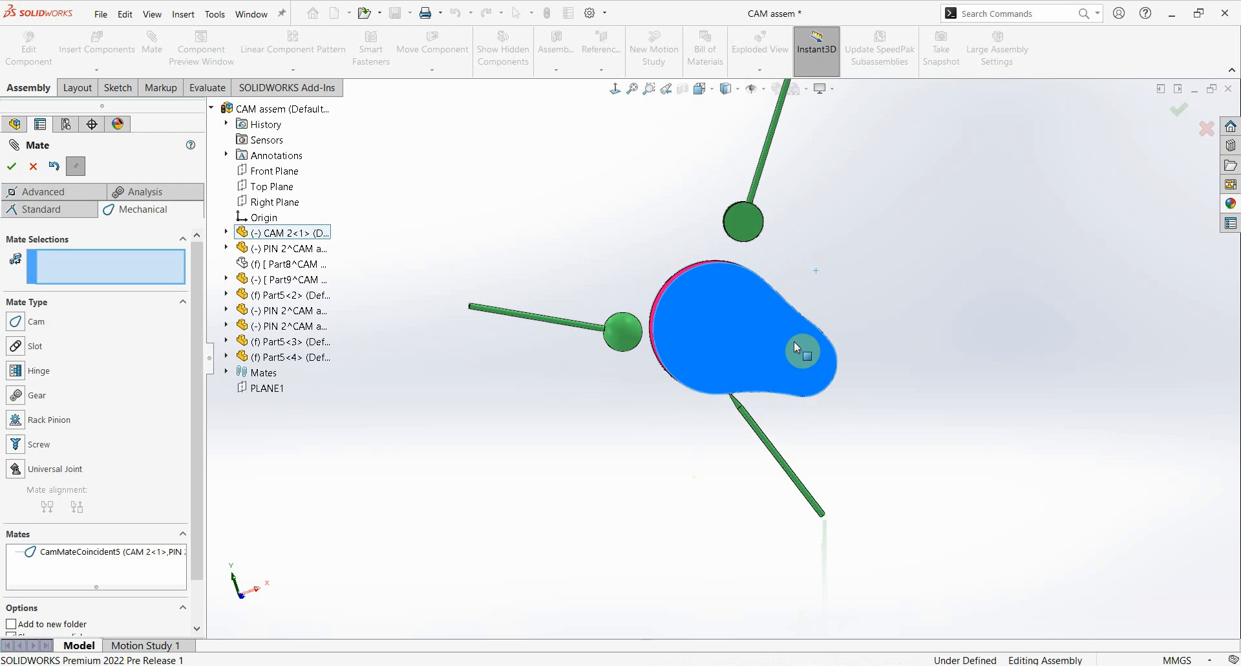
- Begin a second Cam mate with the cam's outer side face as the cam path
click(15, 323)
scroll(759, 272, down, 3)
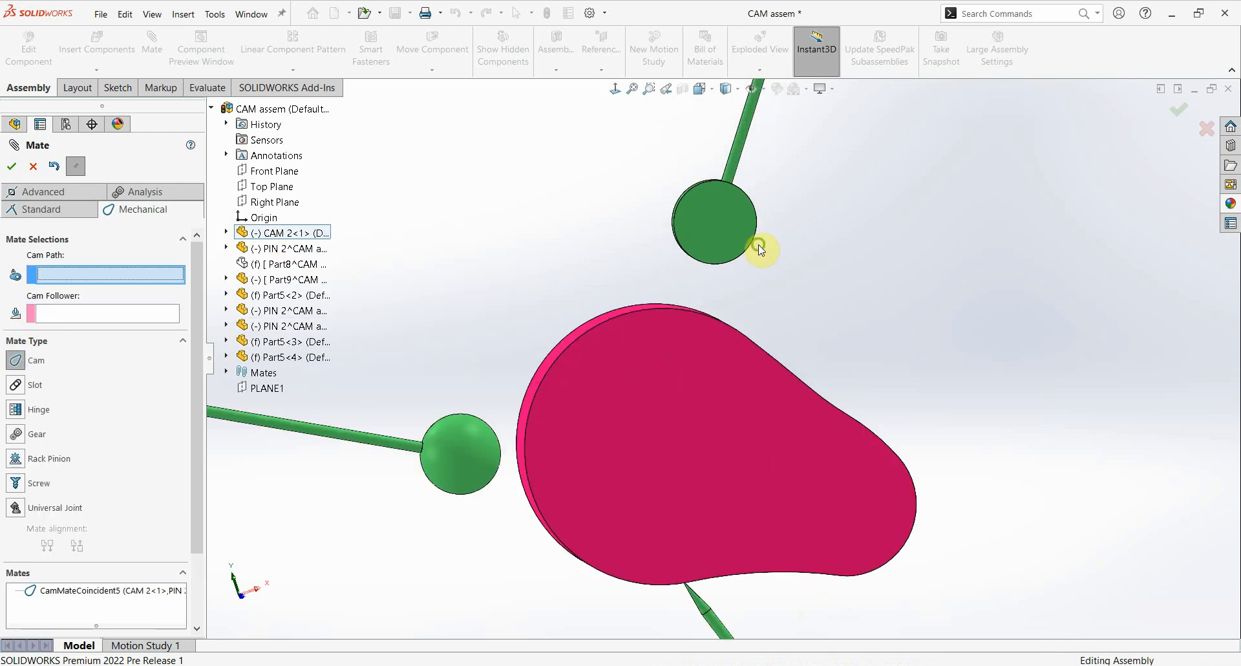
middle_drag(756, 244, 804, 258)
scroll(737, 290, down, 2)
click(584, 345)
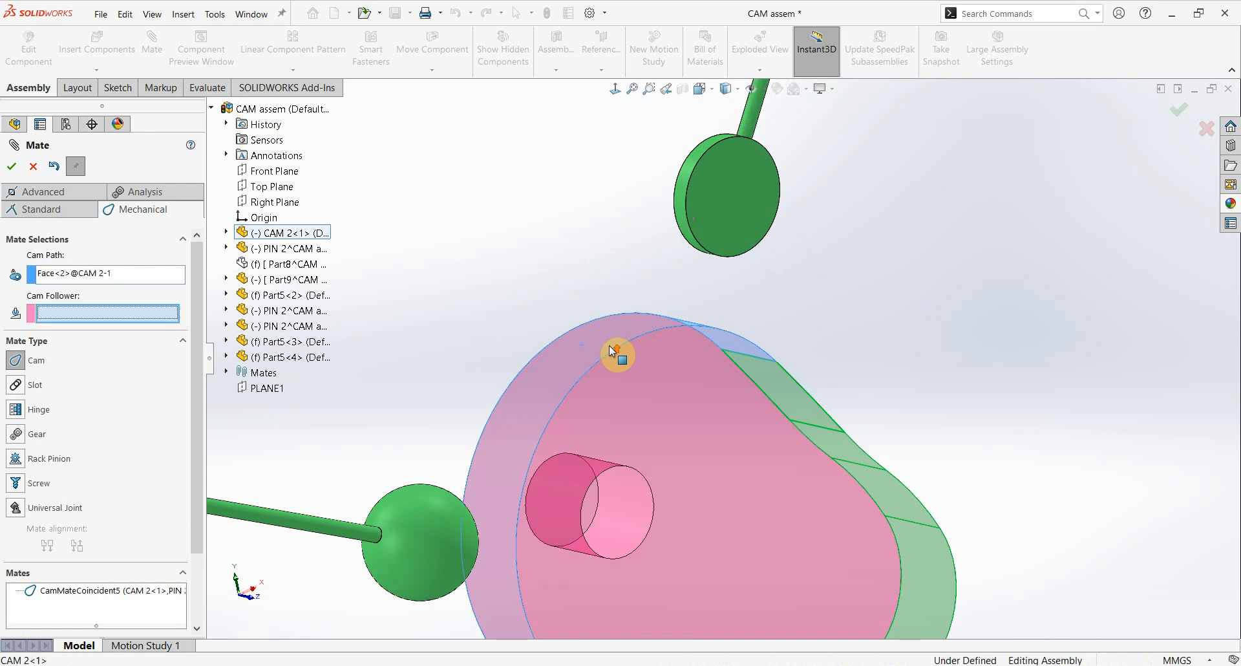
- Set the disc follower's cylindrical rim face as the cam follower and accept the mate
scroll(646, 324, up, 3)
middle_drag(664, 292, 614, 298)
scroll(715, 283, down, 5)
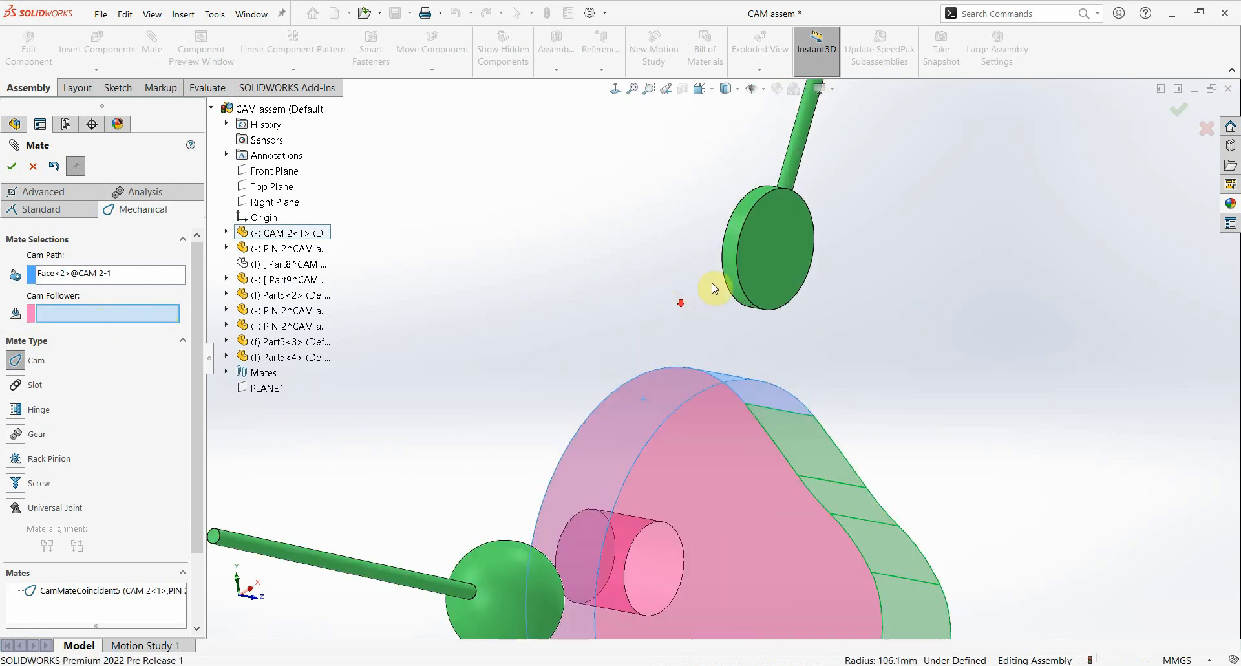
click(742, 242)
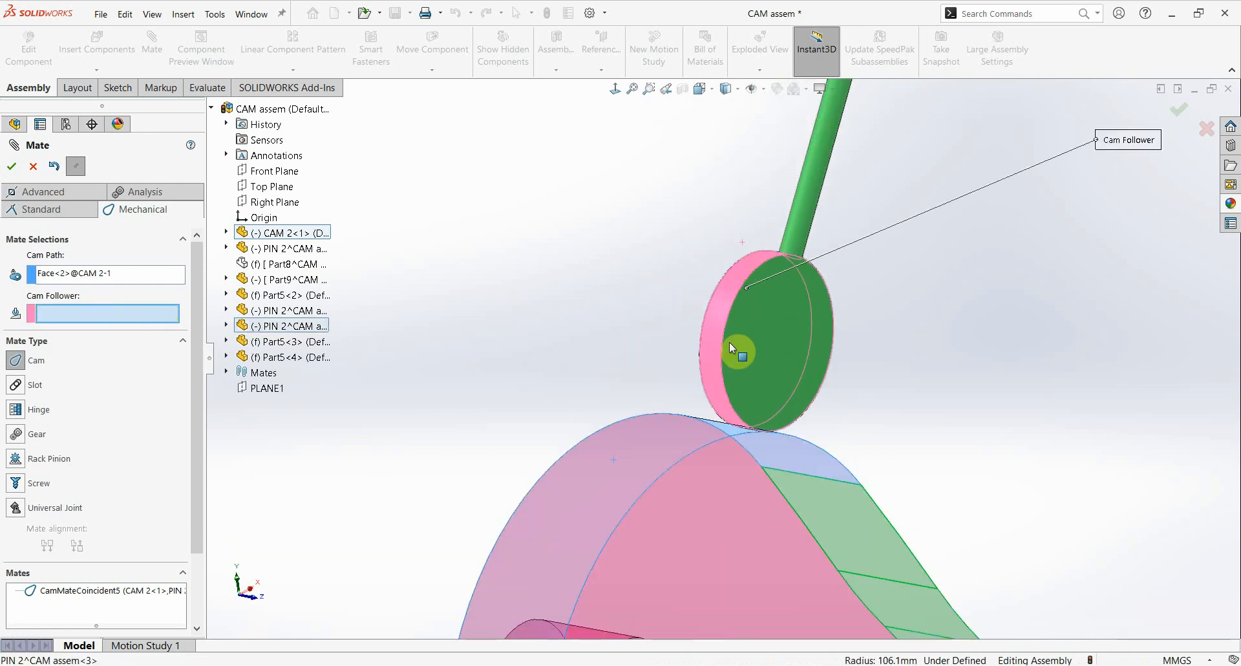
scroll(720, 377, up, 8)
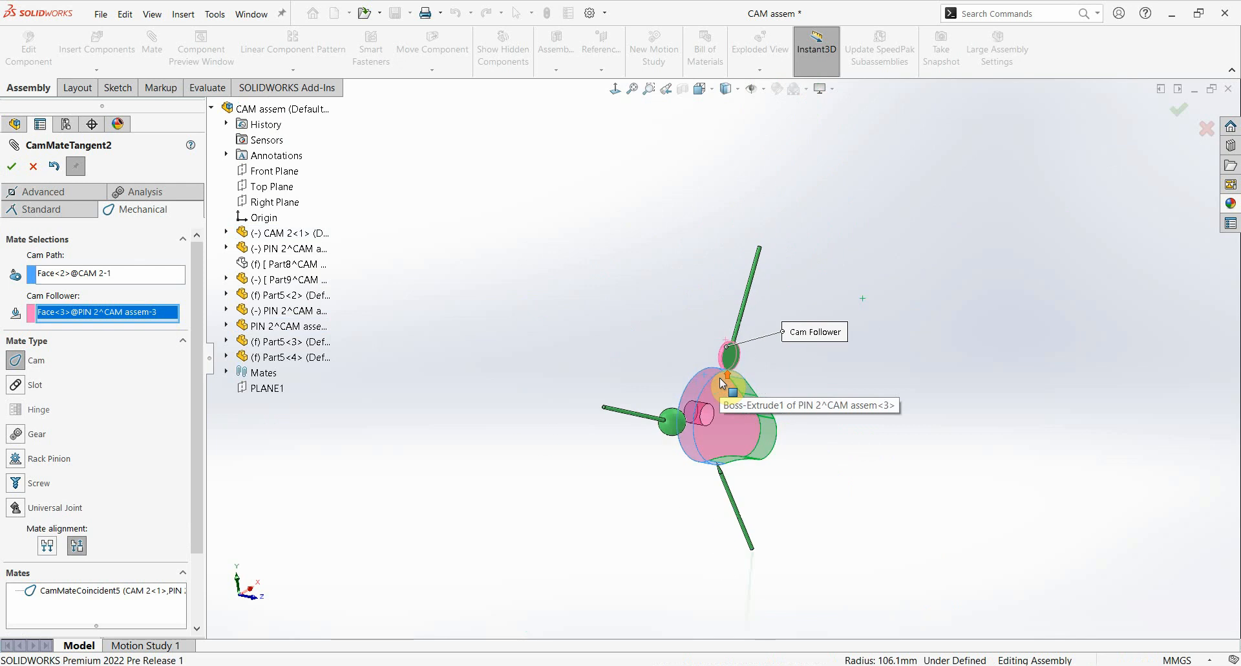
click(12, 166)
- Rotate the cam slightly by hand to check its contact with the disc follower
middle_drag(750, 422, 704, 468)
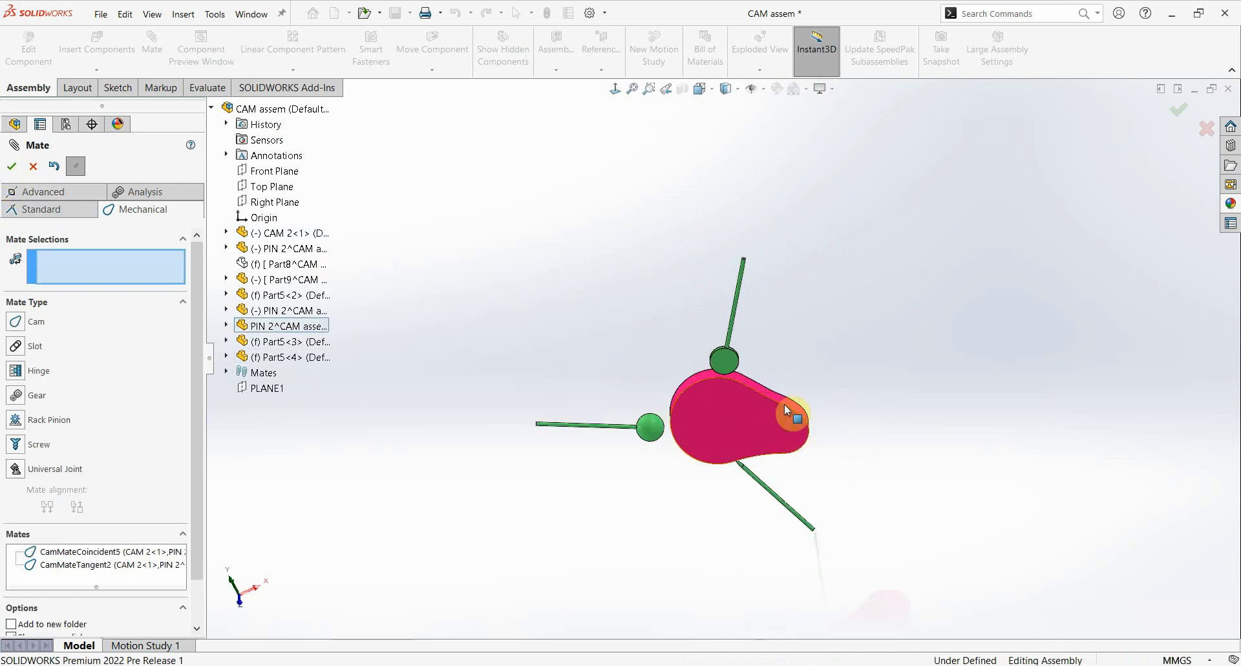
mouse_move(785, 404)
mouse_down()
mouse_move(711, 320)
mouse_move(632, 443)
mouse_move(735, 499)
mouse_move(774, 393)
mouse_move(704, 349)
mouse_move(673, 459)
mouse_move(776, 429)
mouse_move(766, 420)
mouse_up()
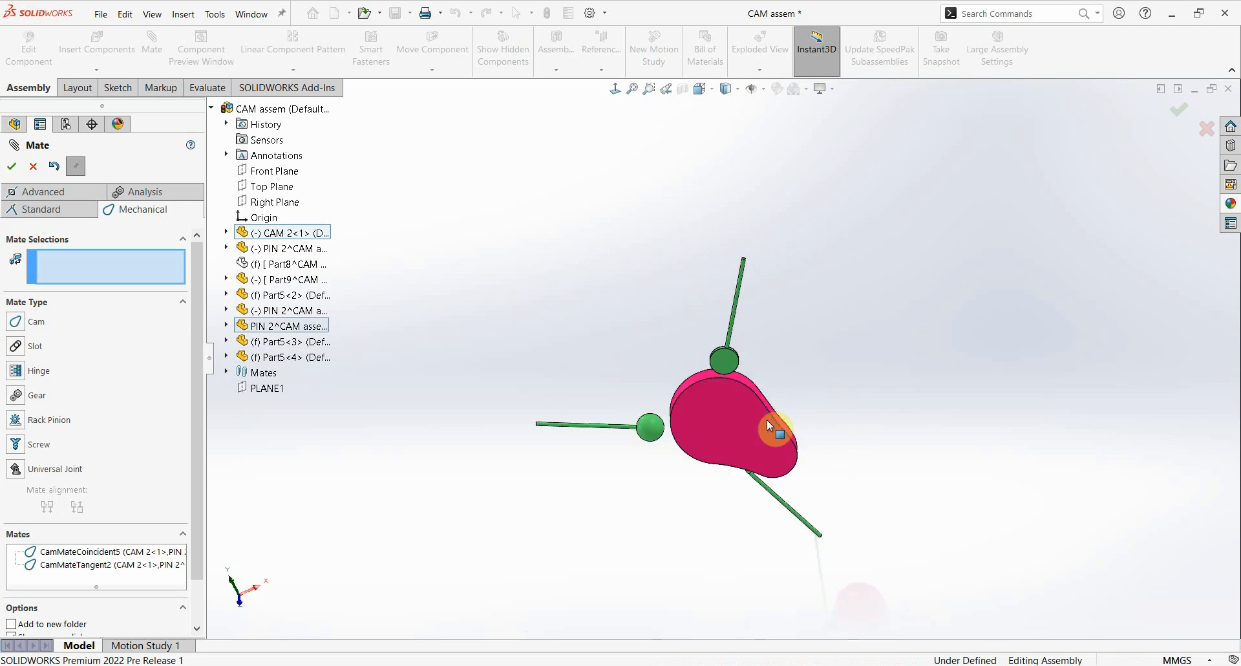
scroll(660, 439, down, 3)
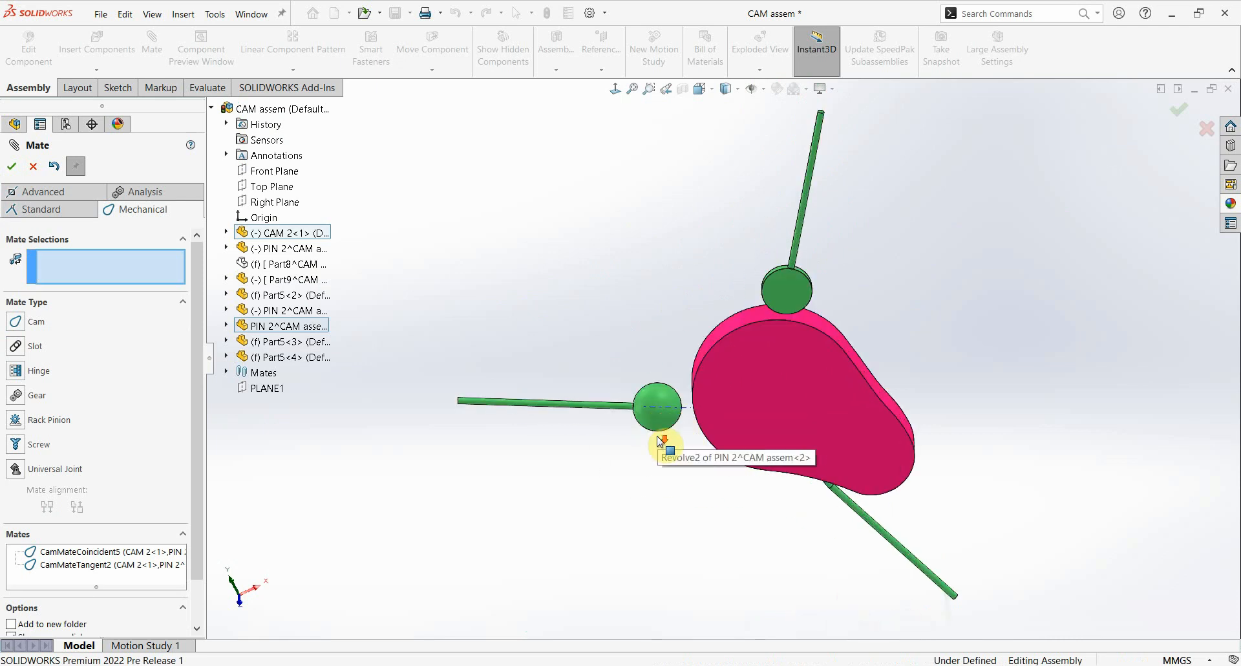
click(18, 322)
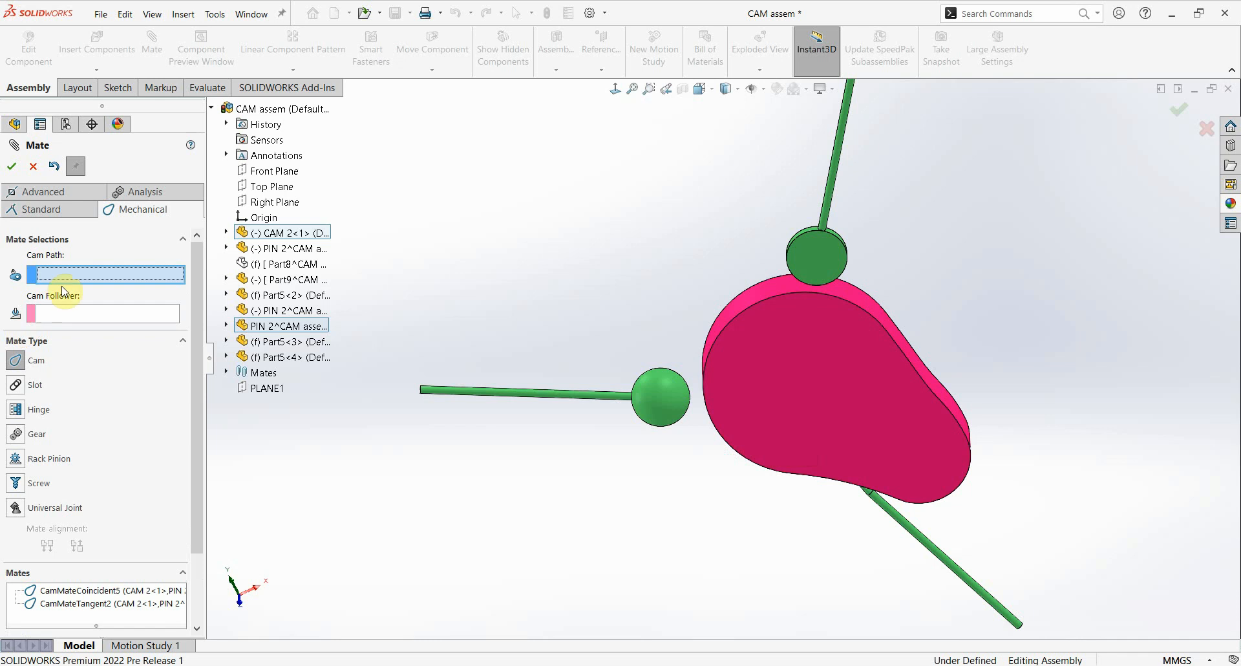
click(744, 319)
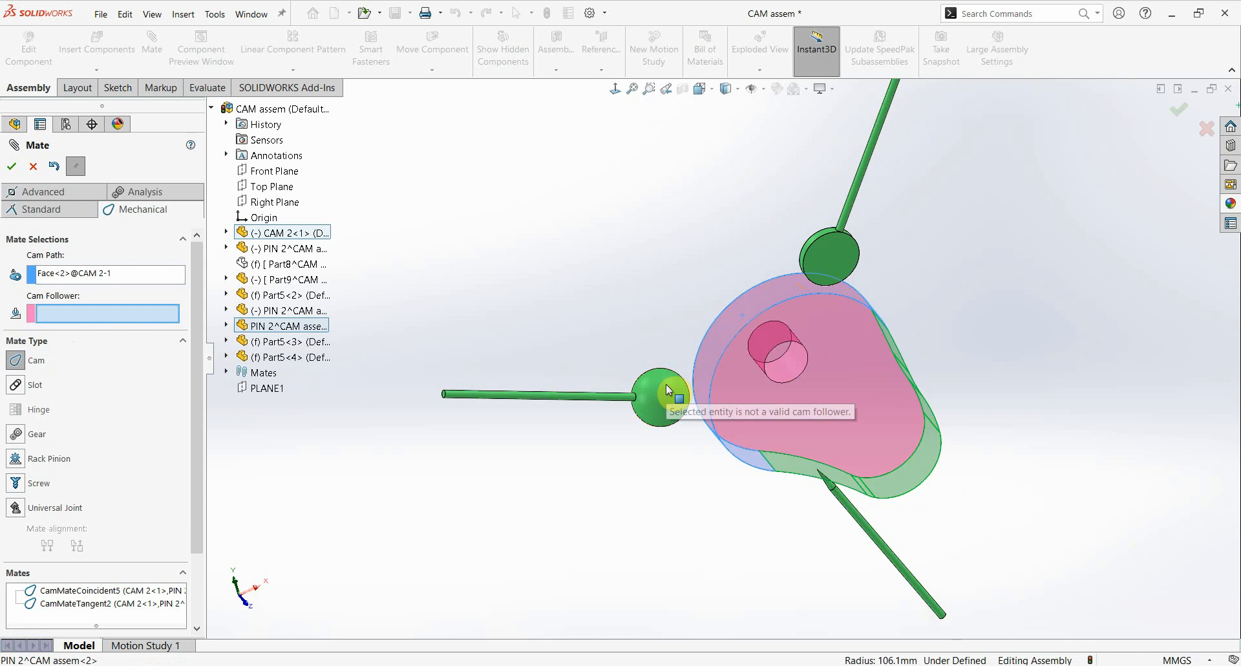
middle_drag(666, 396, 633, 412)
scroll(653, 408, down, 3)
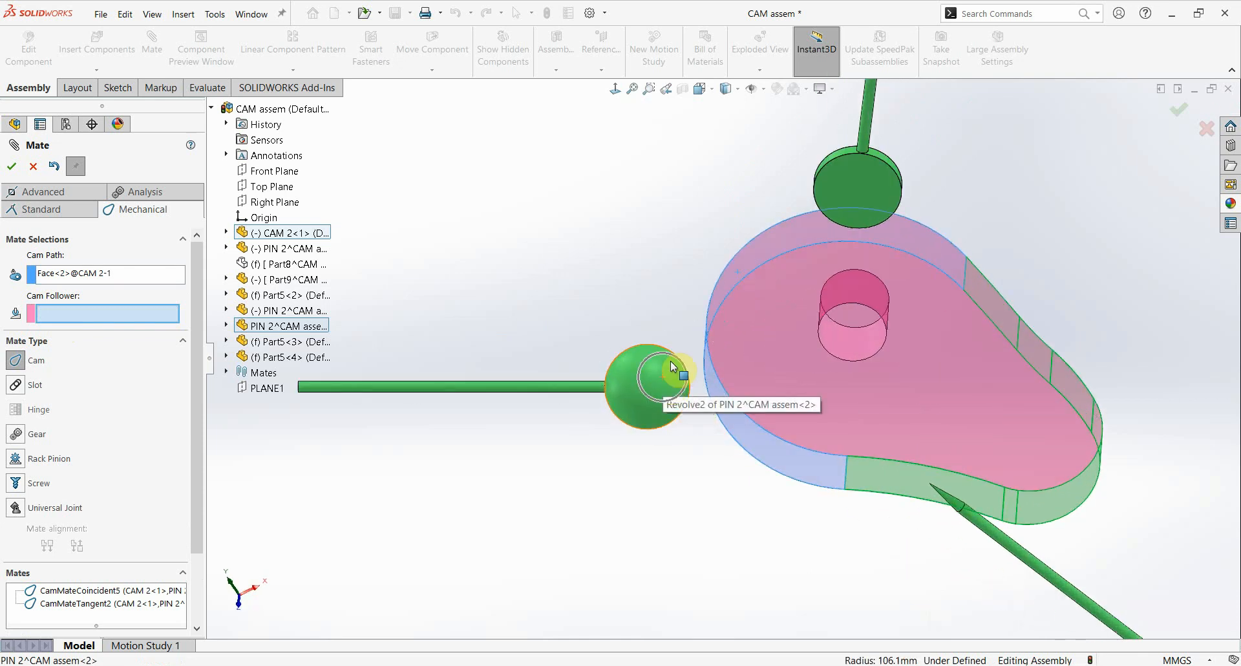
- Turn on the display of reference points and leave the Mate command without adding another mate
click(766, 90)
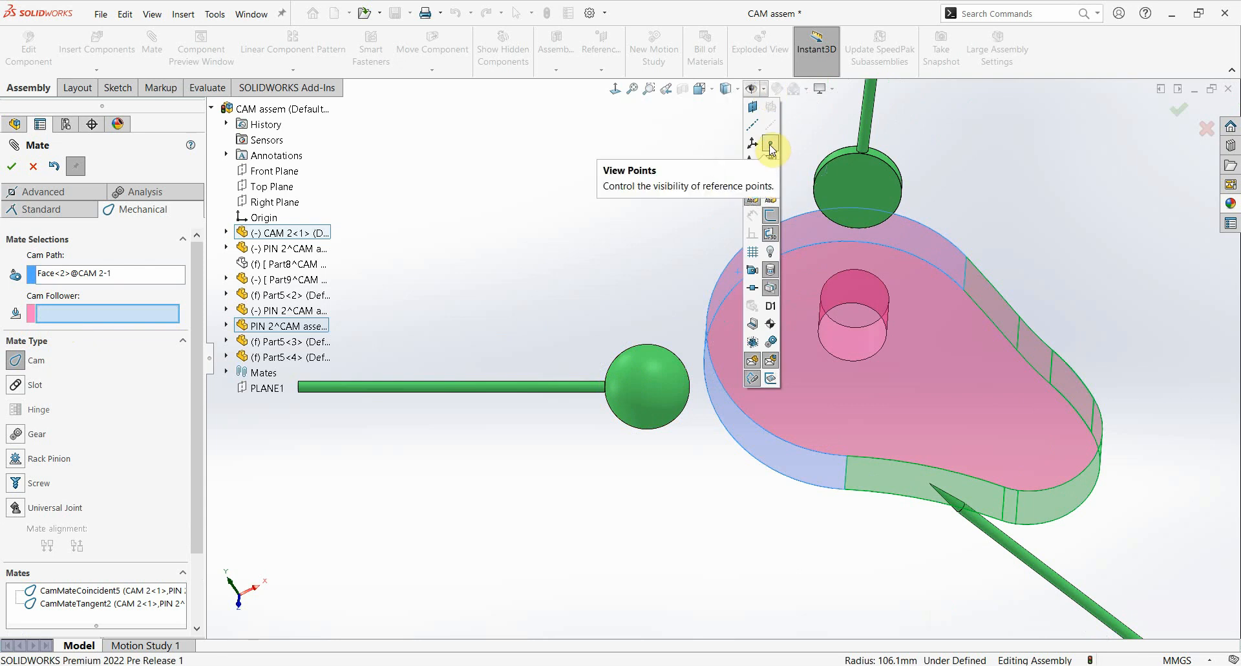
click(770, 145)
click(36, 167)
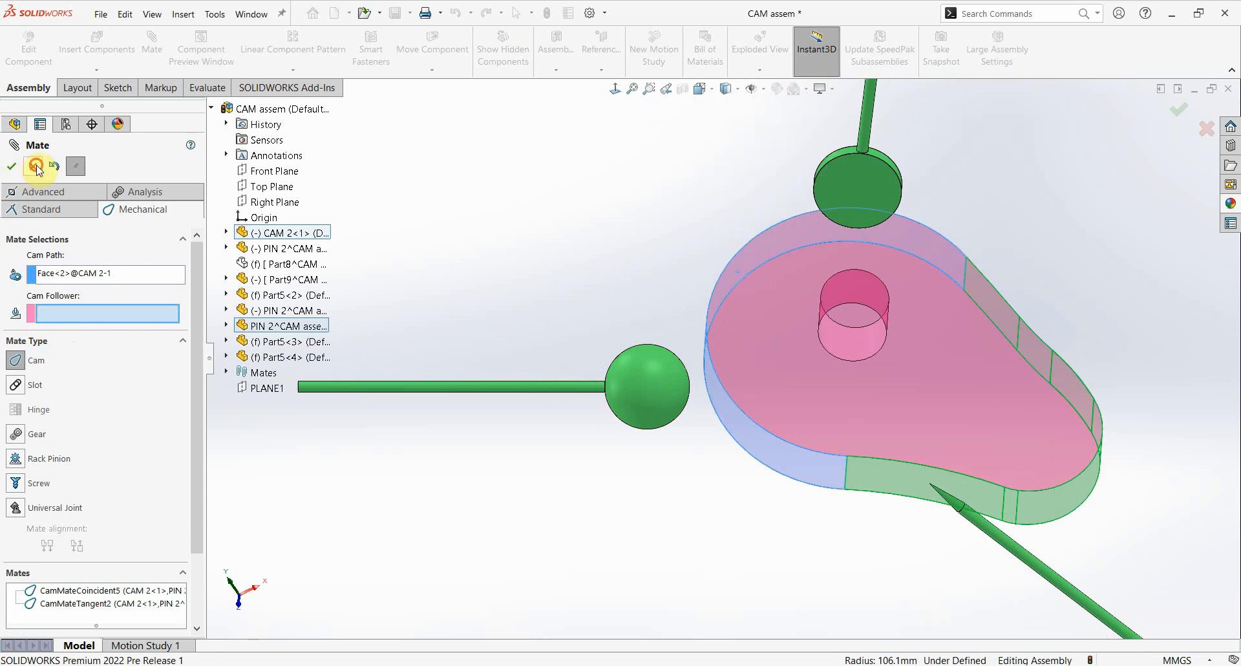
click(31, 168)
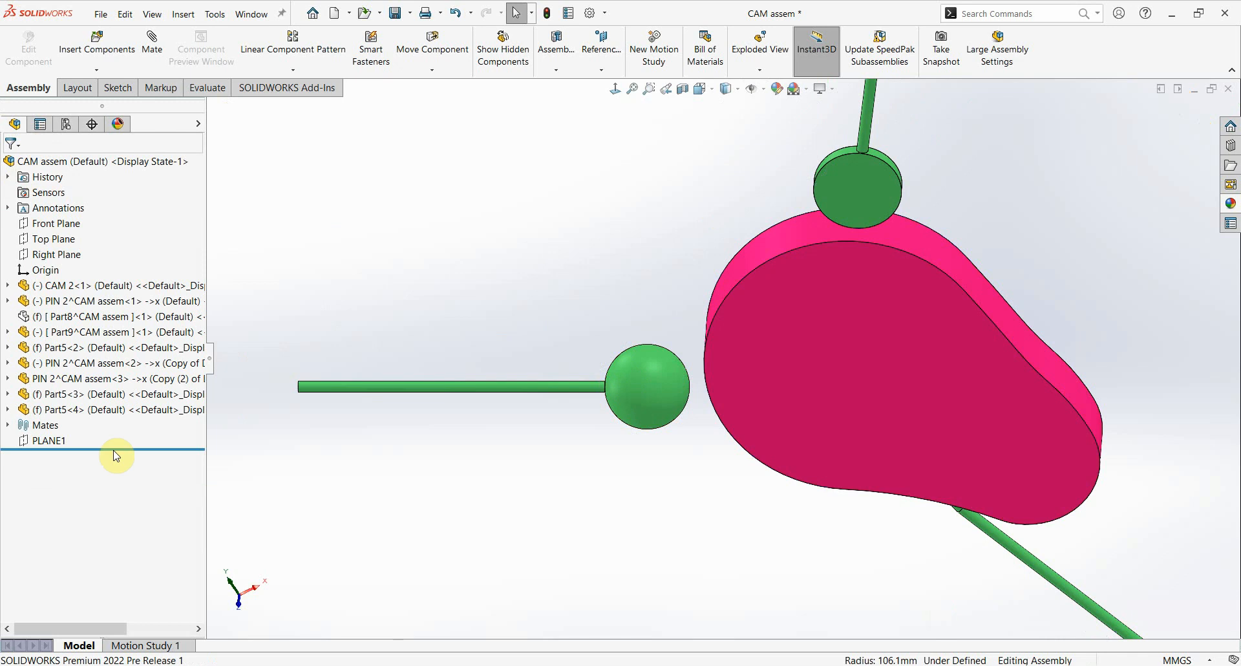
- Find the reference point Point1 in the spherical follower's feature tree and show it in the assembly
click(7, 426)
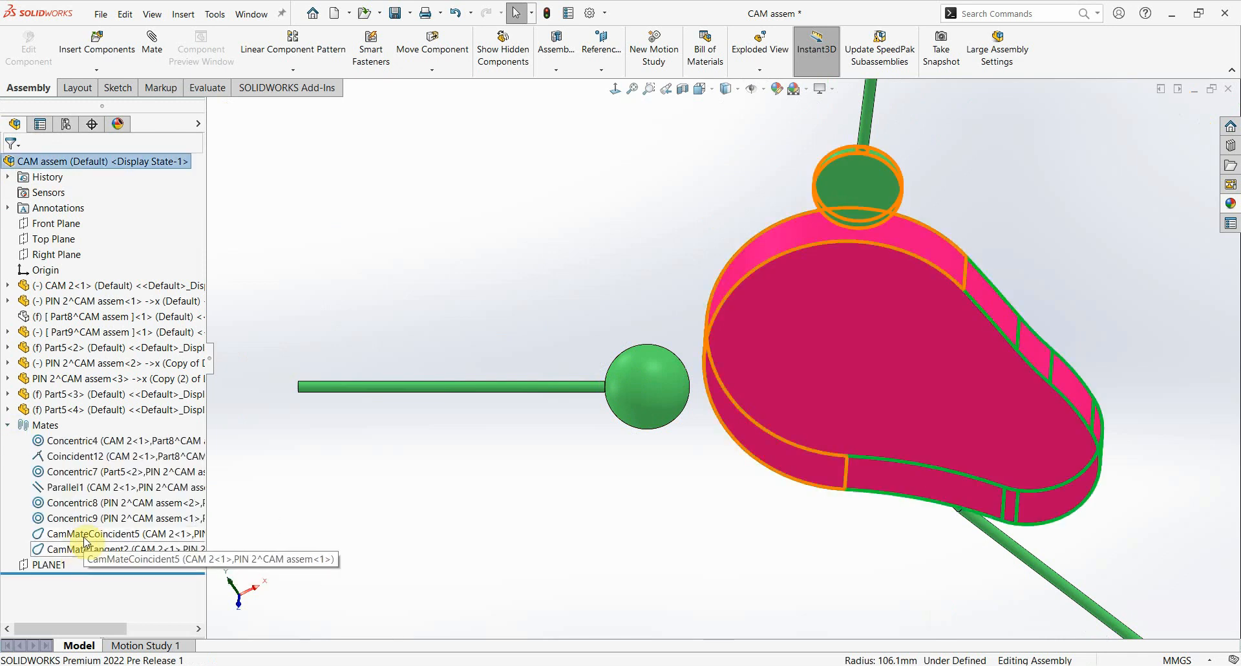
click(7, 425)
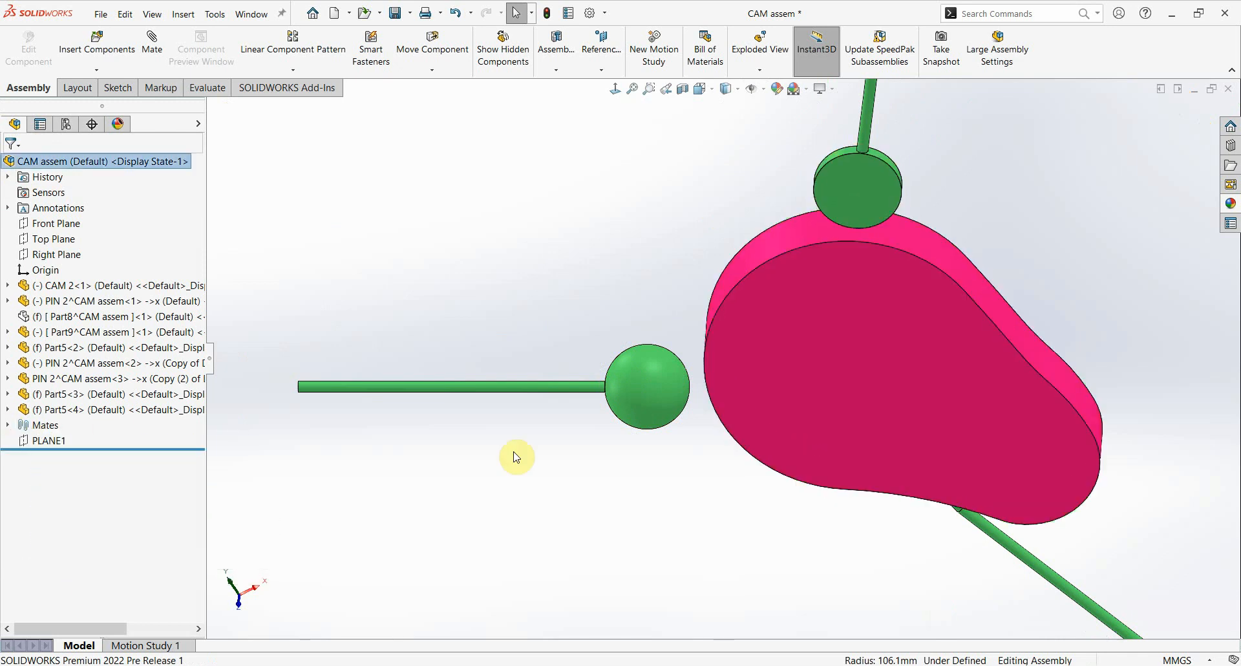
click(629, 399)
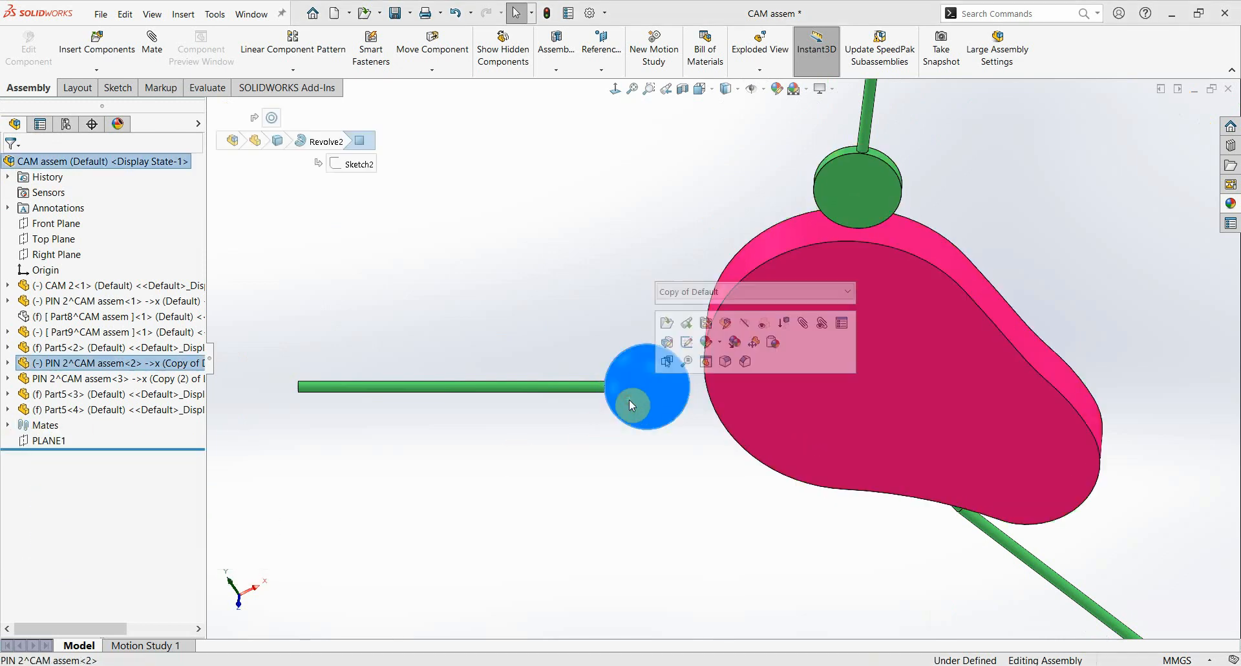
click(8, 363)
scroll(103, 517, down, 2)
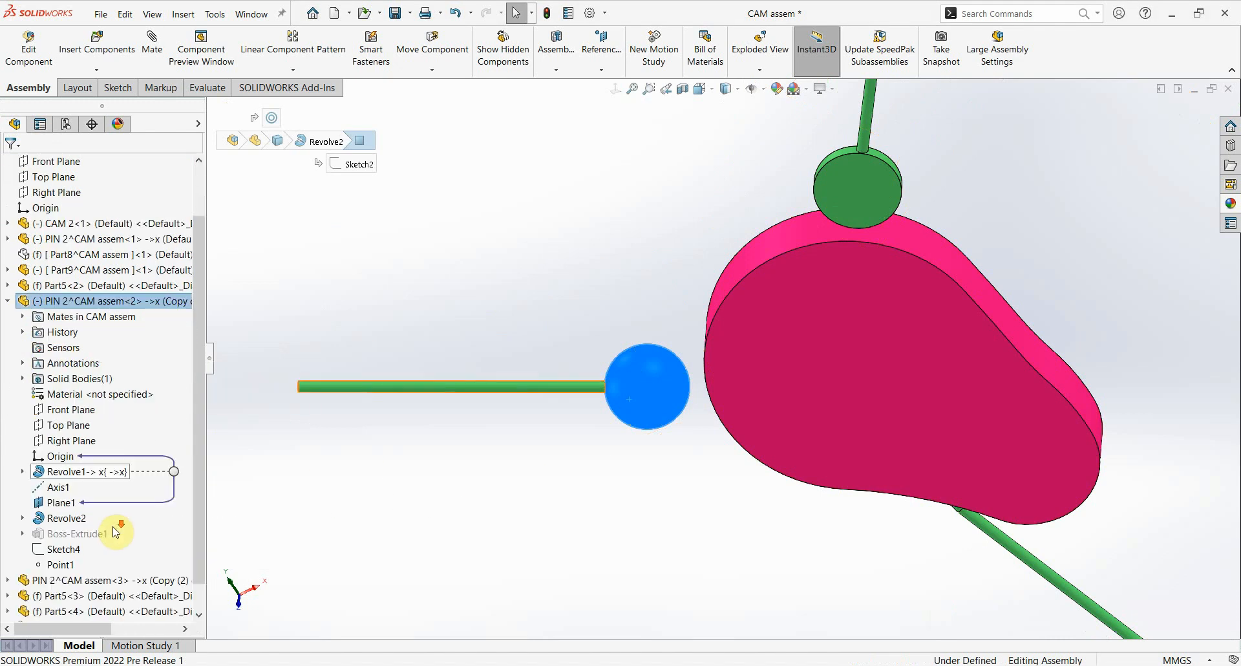
click(54, 564)
click(63, 544)
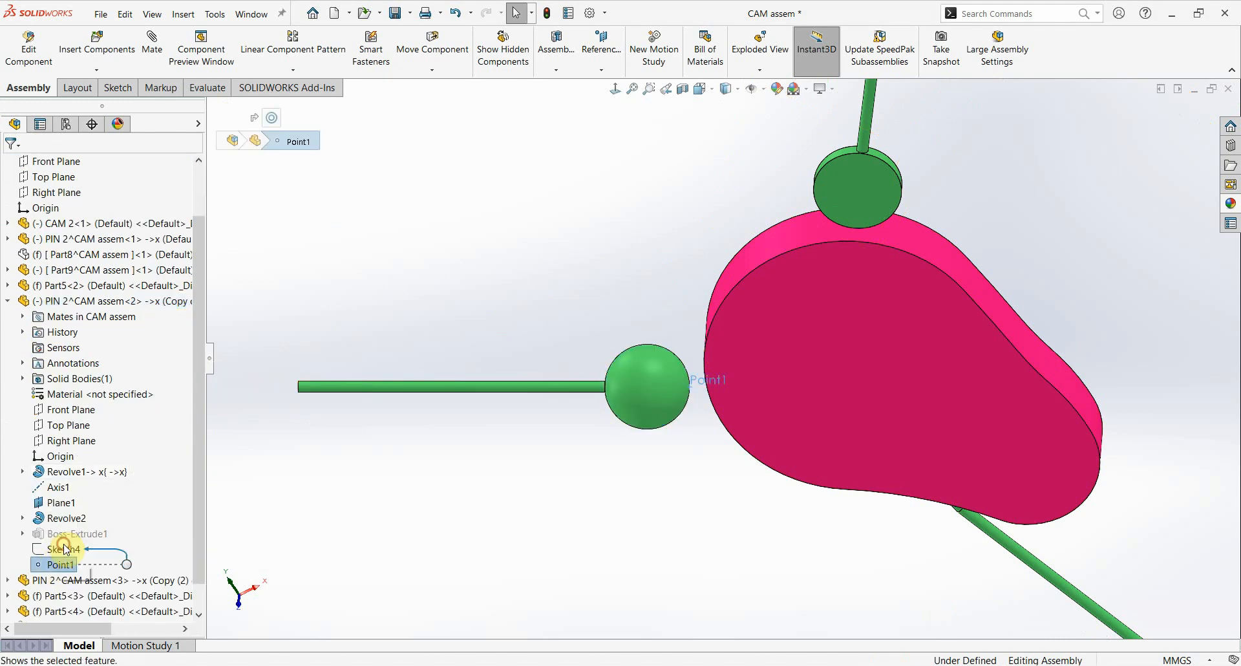
click(509, 485)
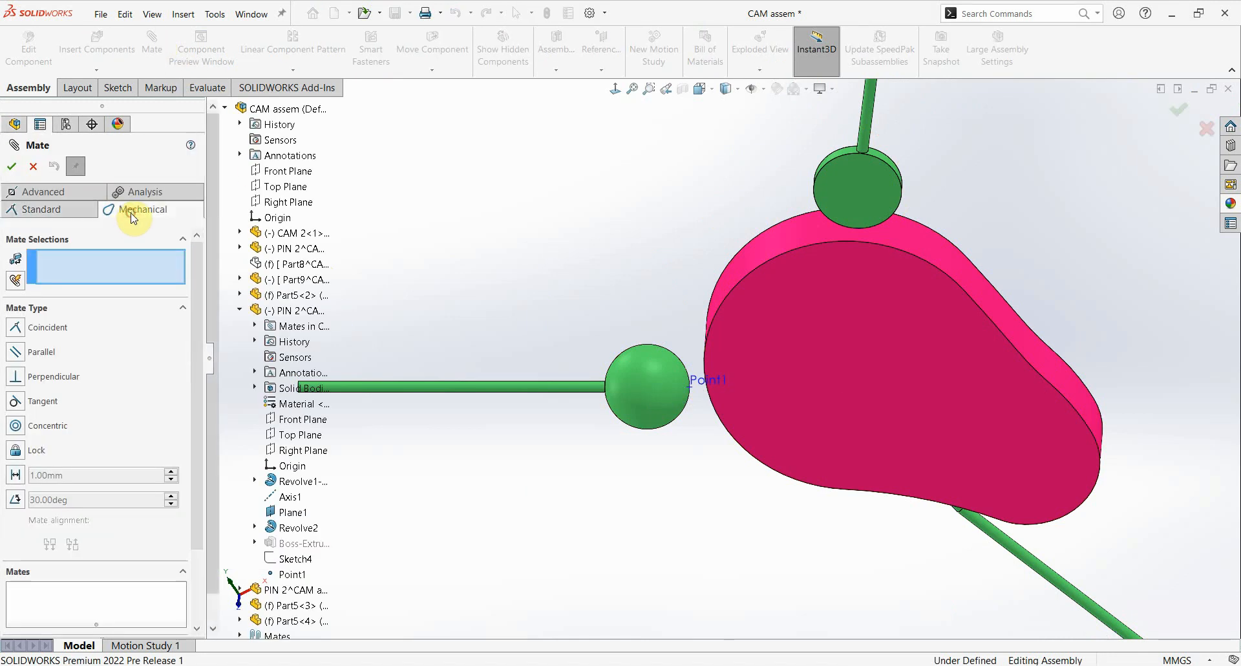
- Add a mechanical Cam mate between the cam's outer face and the spherical follower's Point1, and turn the cam by hand to test it
click(122, 210)
click(34, 318)
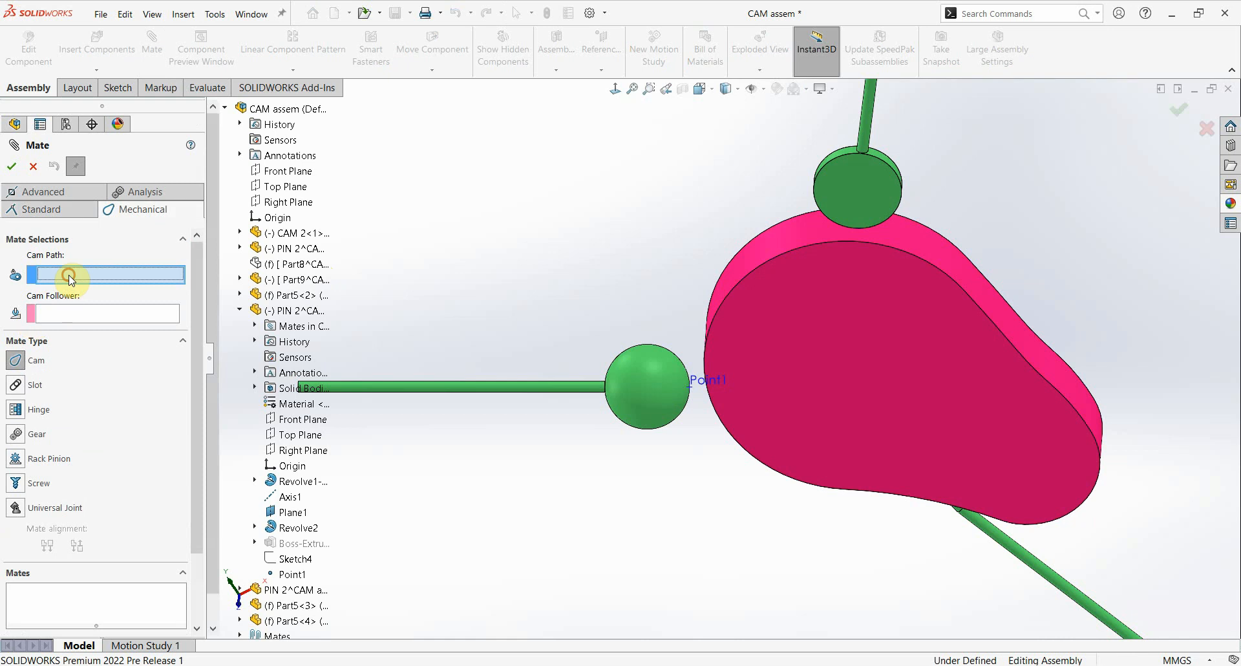
click(754, 254)
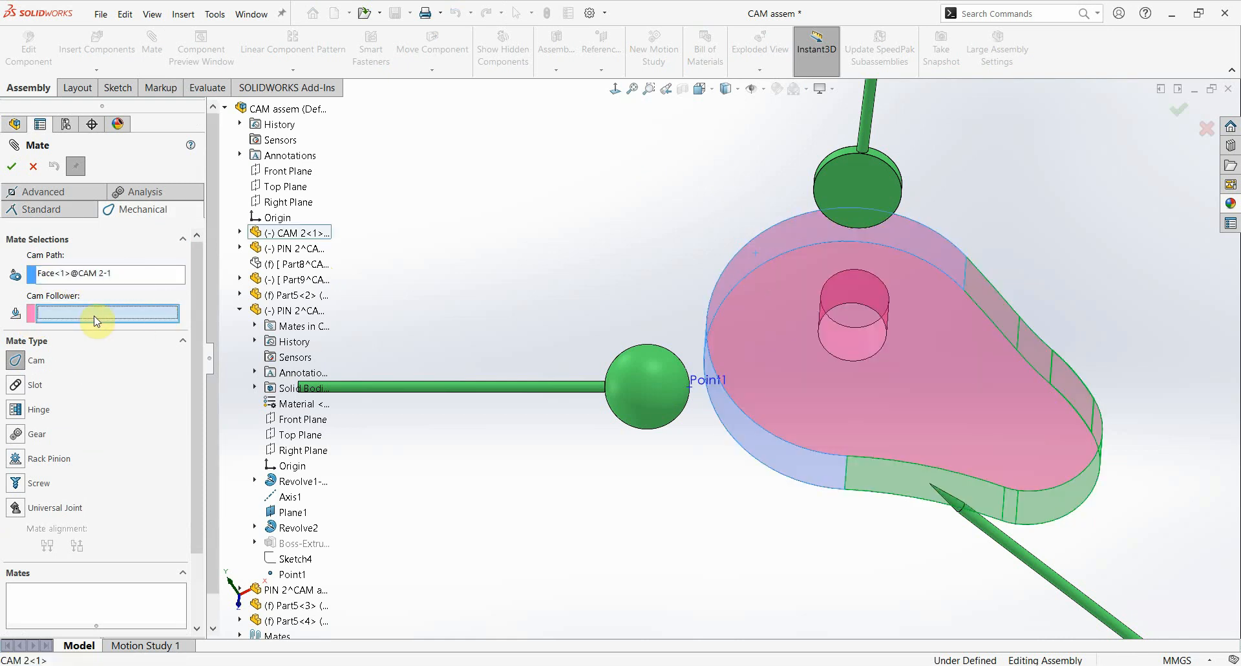
scroll(701, 404, down, 3)
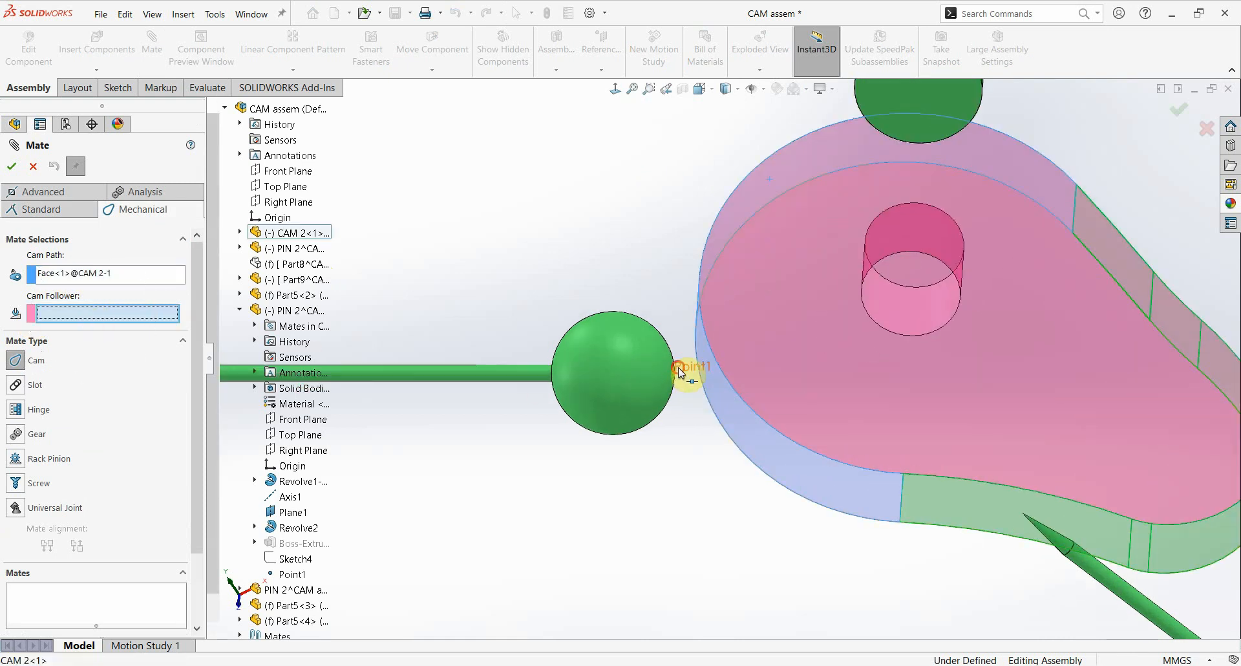
click(677, 374)
scroll(701, 505, up, 5)
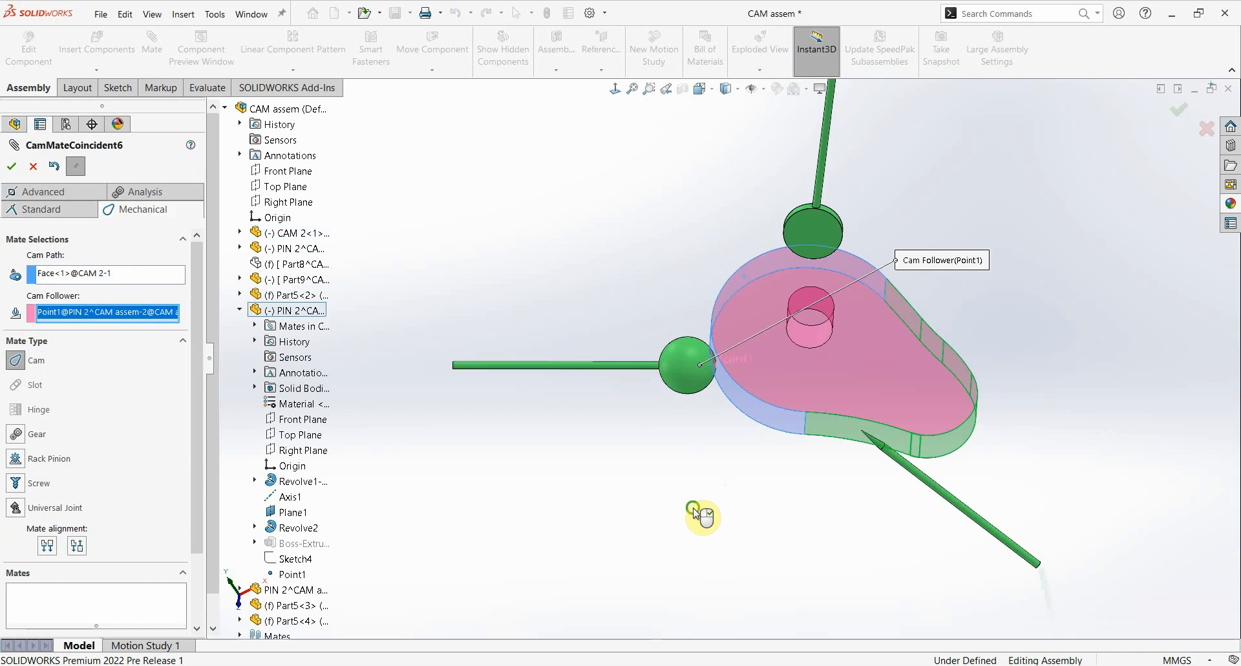
click(14, 167)
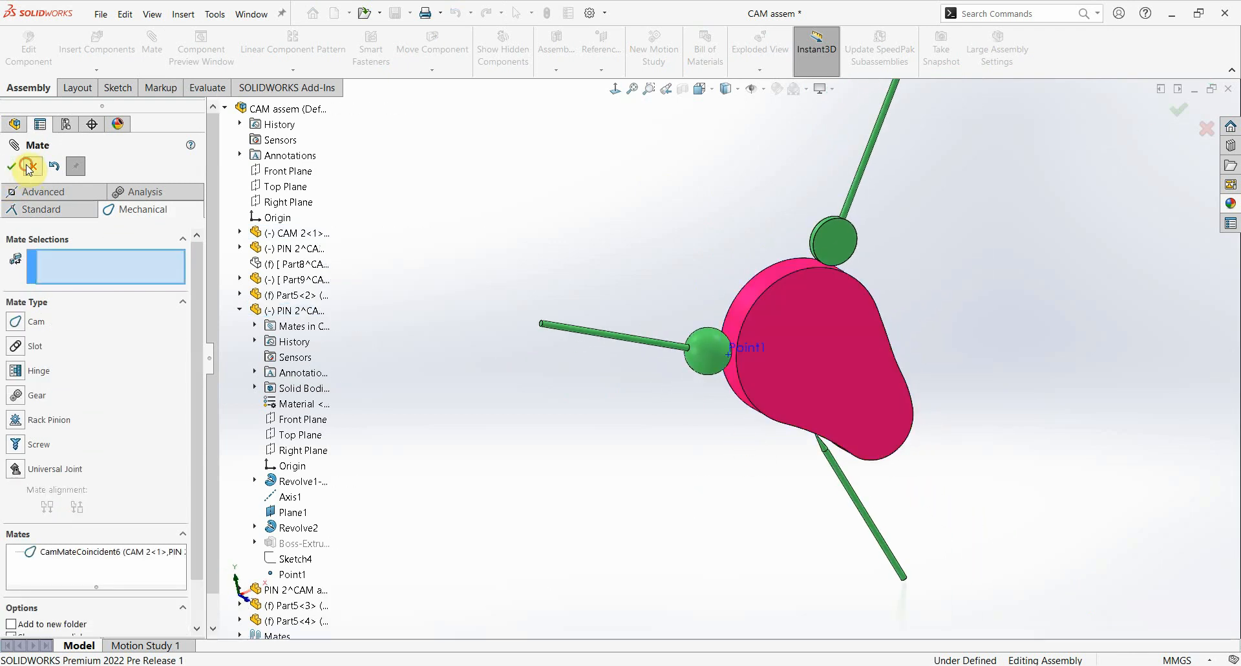
key(Escape)
drag(812, 438, 765, 386)
middle_drag(766, 386, 811, 386)
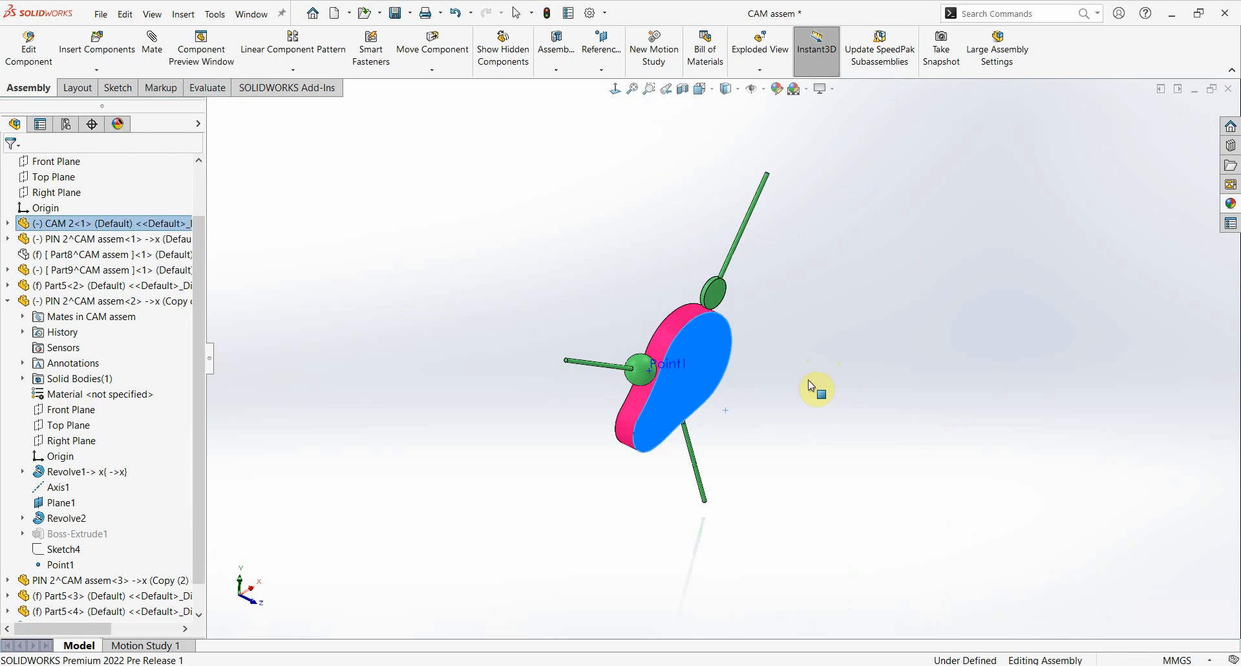
- In Motion Study 1, add a constant-speed 5 RPM rotary motor on the circular edge of the cam's shaft
click(172, 646)
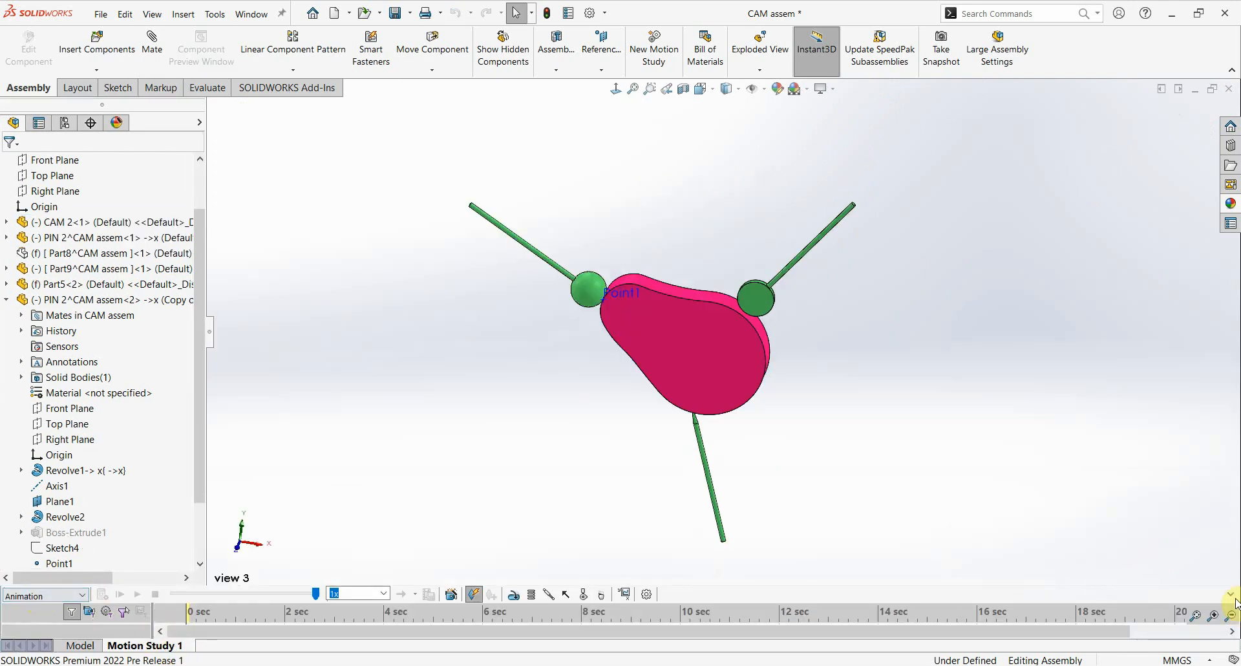
drag(1165, 589, 1158, 499)
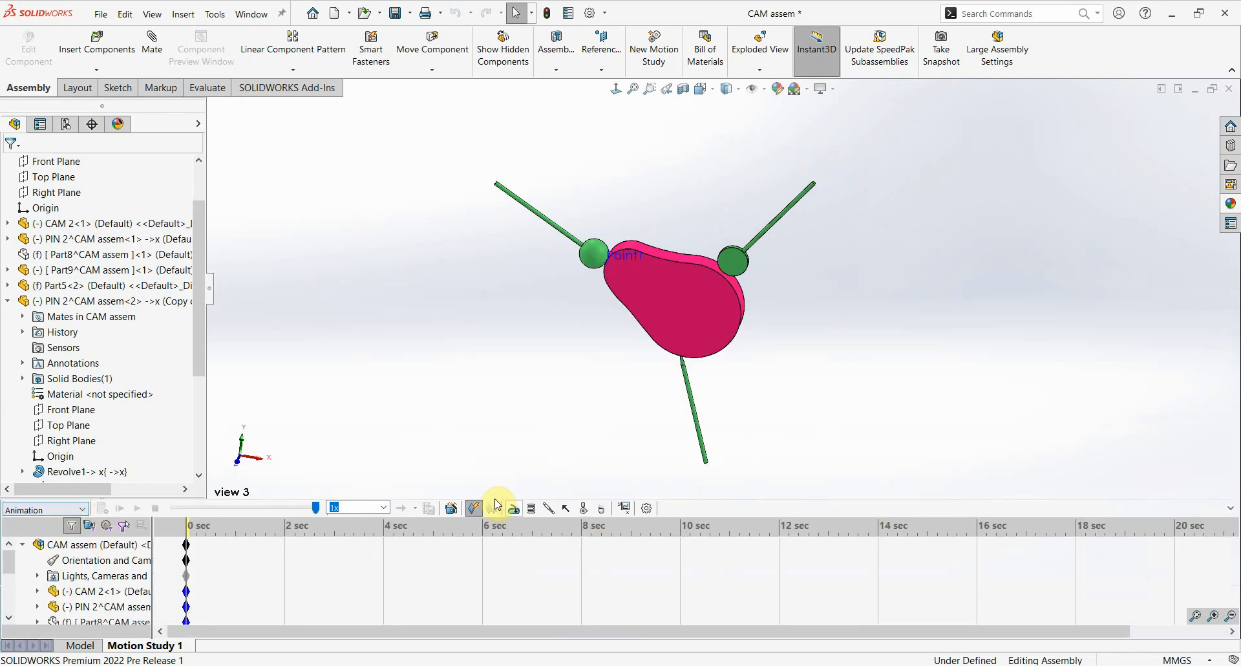
click(513, 512)
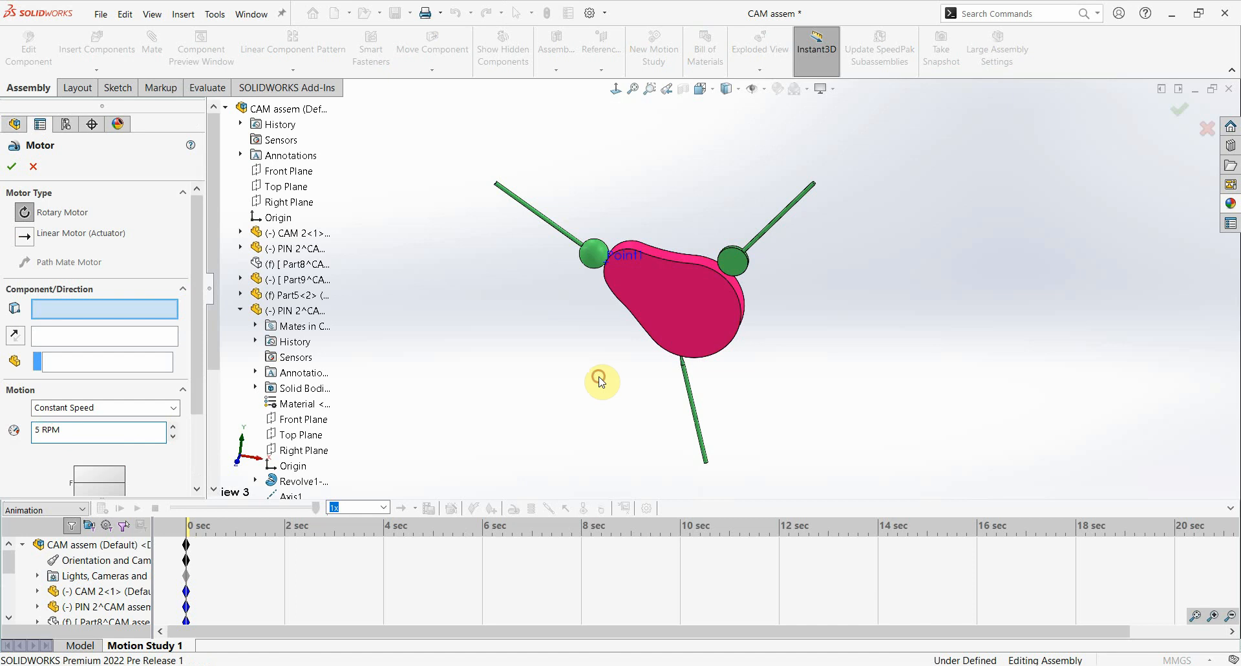
middle_drag(601, 381, 662, 262)
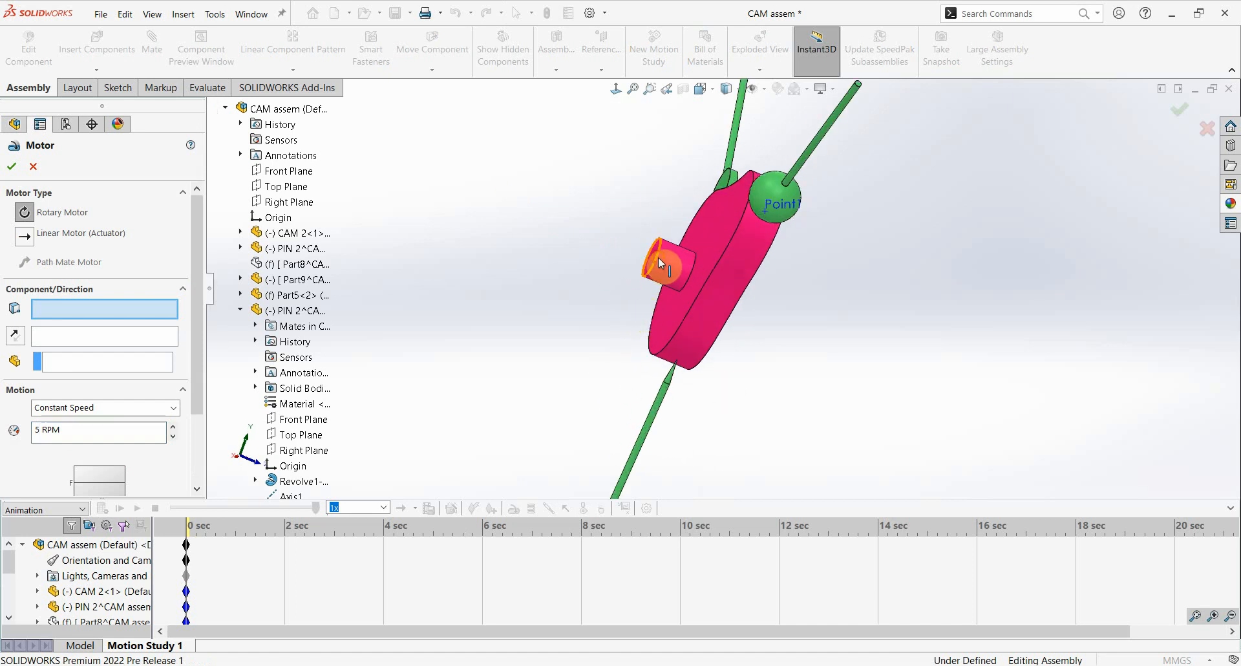
click(658, 257)
middle_drag(543, 357, 501, 369)
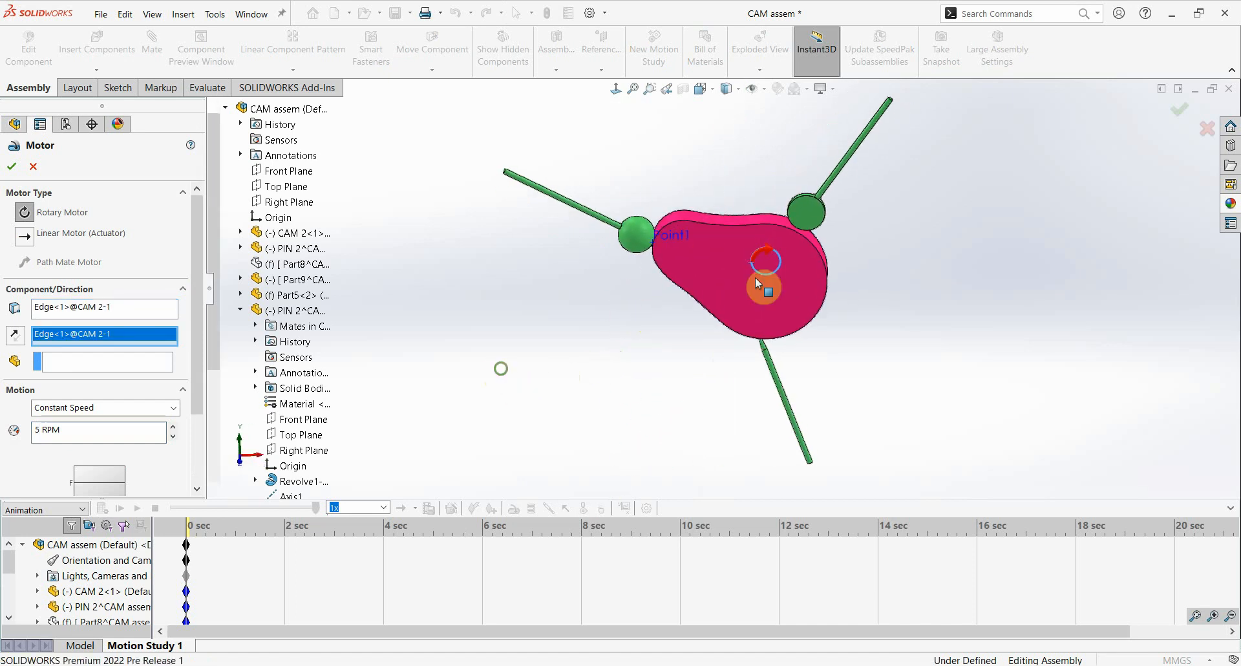
click(13, 167)
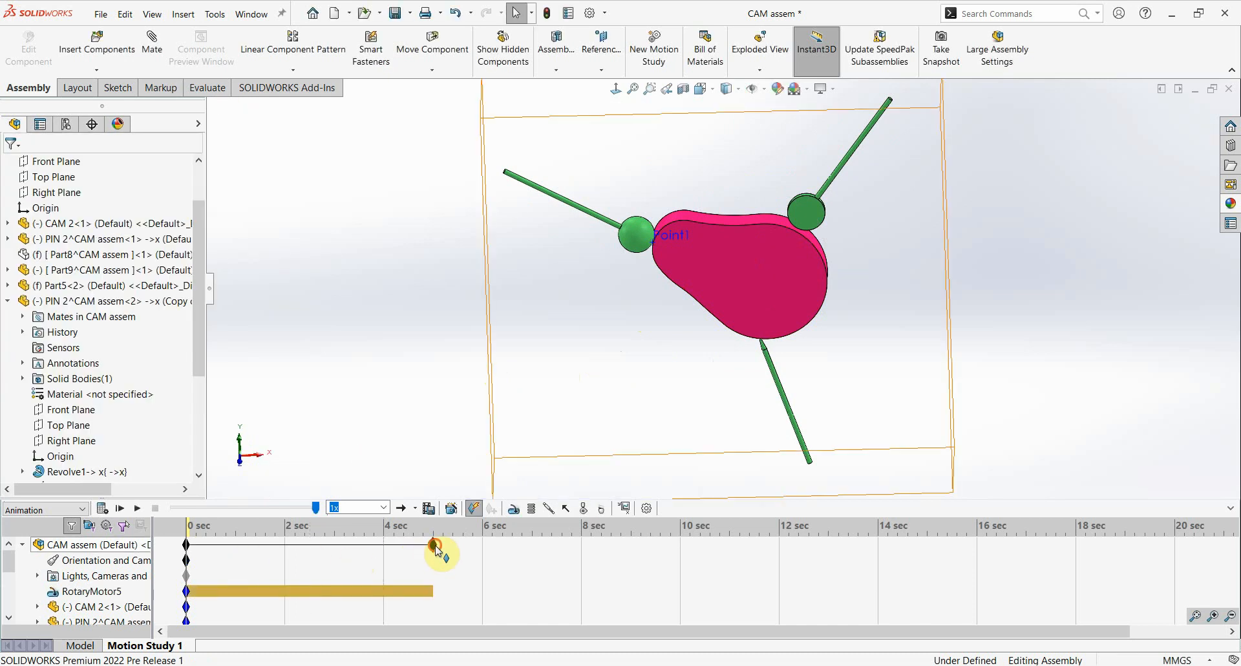
- Extend the animation's duration to about 16.5 seconds, calculate the motion study and play it back
drag(1009, 546, 1006, 545)
click(103, 508)
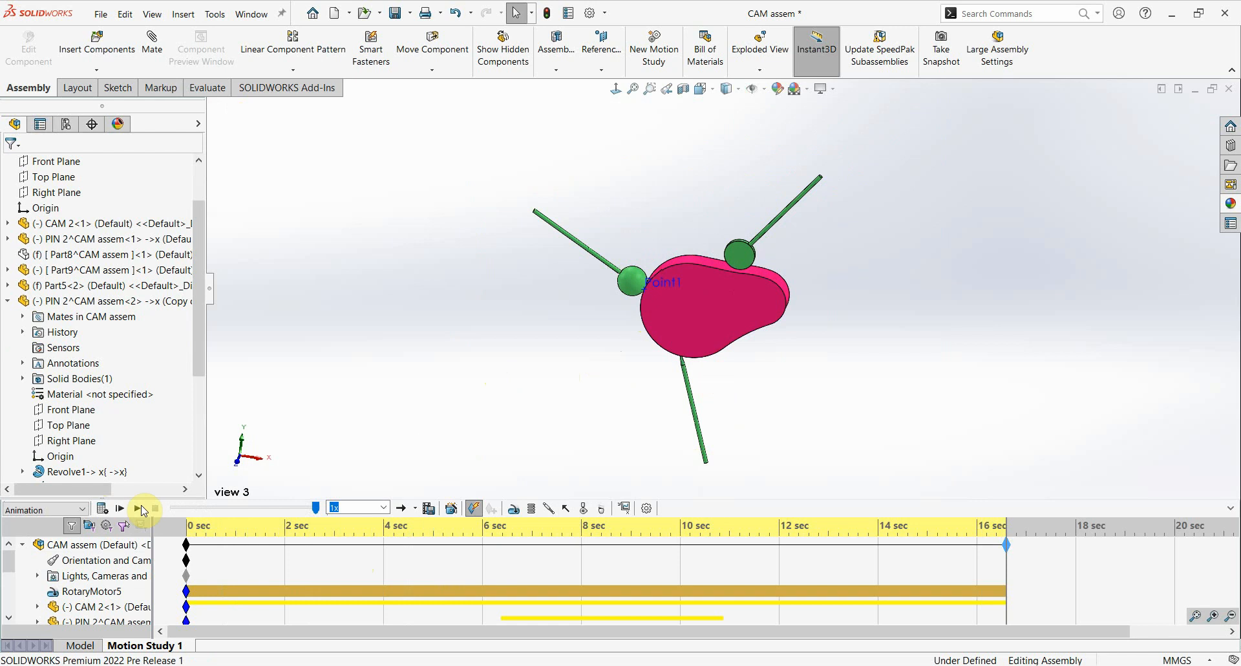
click(138, 509)
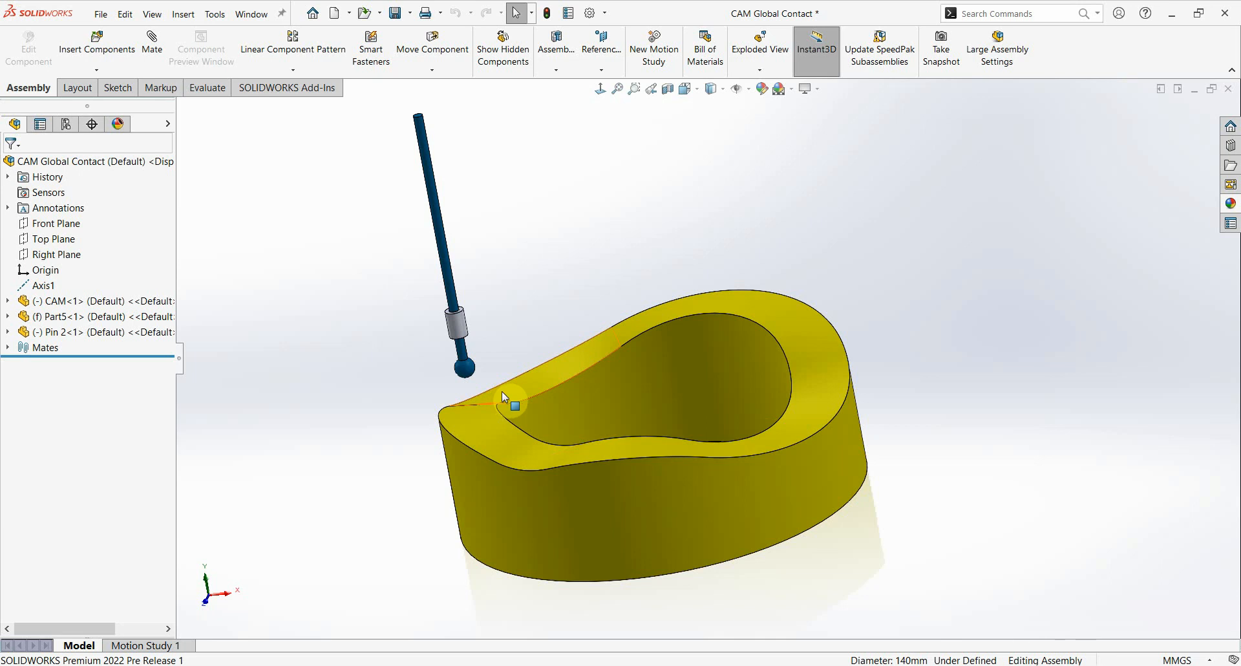
- In the CAM Global Contact assembly, rotate the cam by hand to check how it moves beneath the ball-ended pin
drag(502, 390, 503, 363)
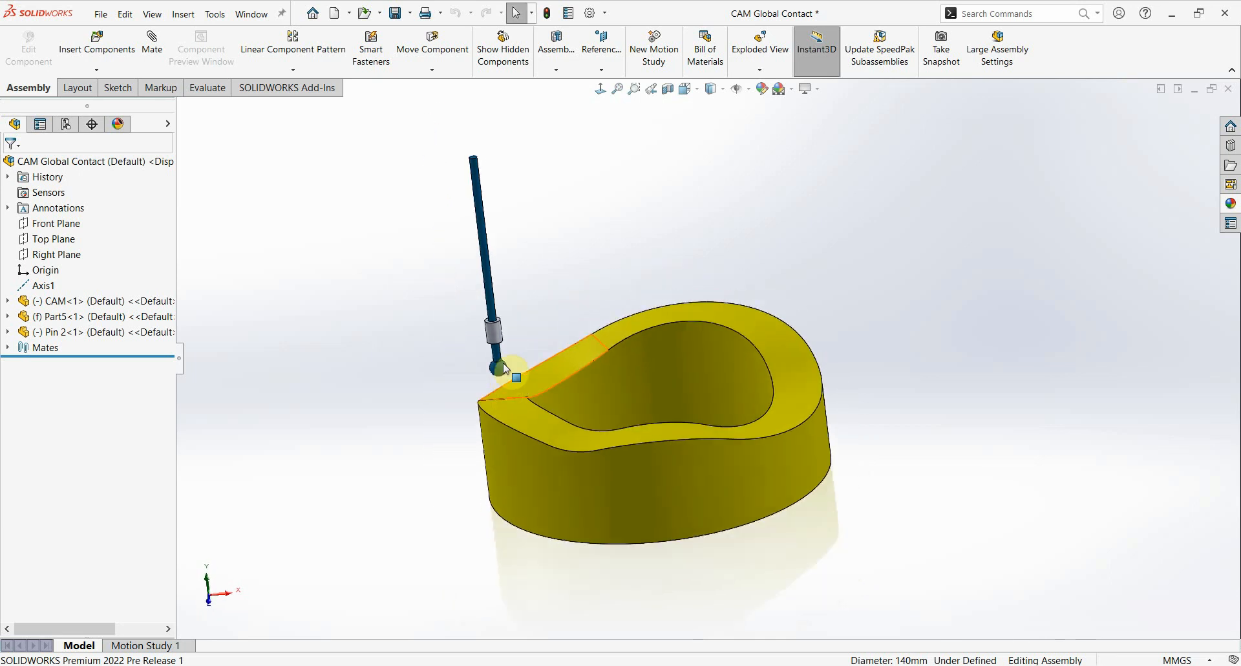
scroll(503, 363, down, 3)
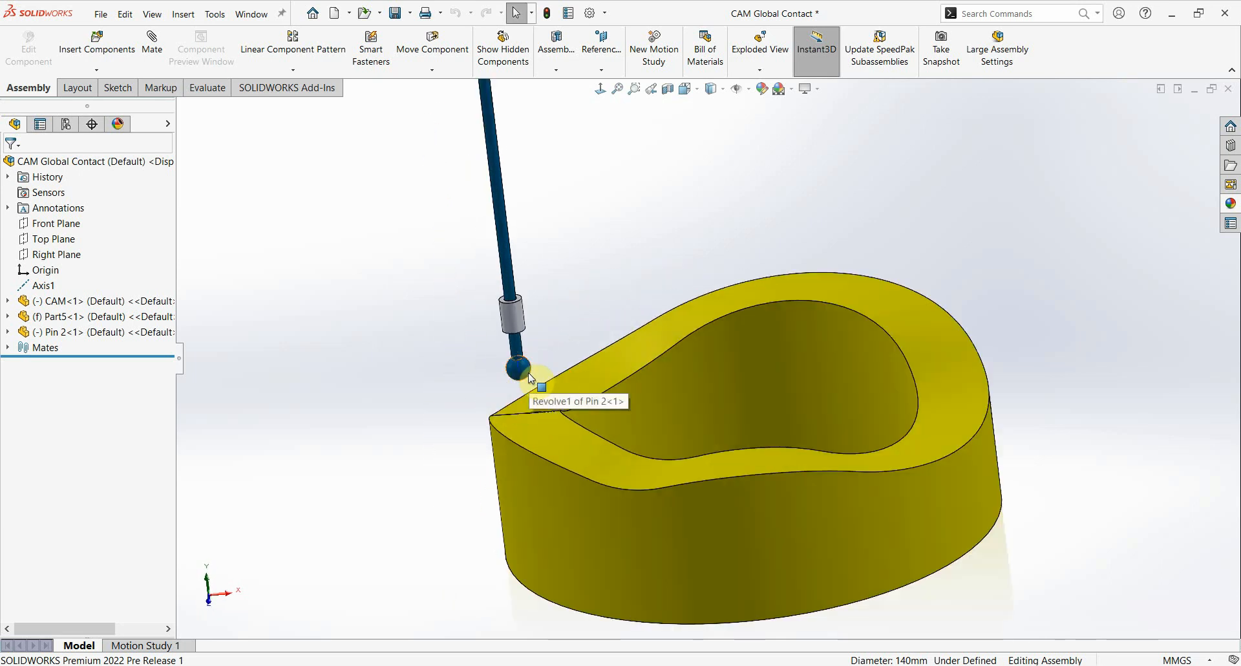
drag(529, 378, 514, 449)
key(Escape)
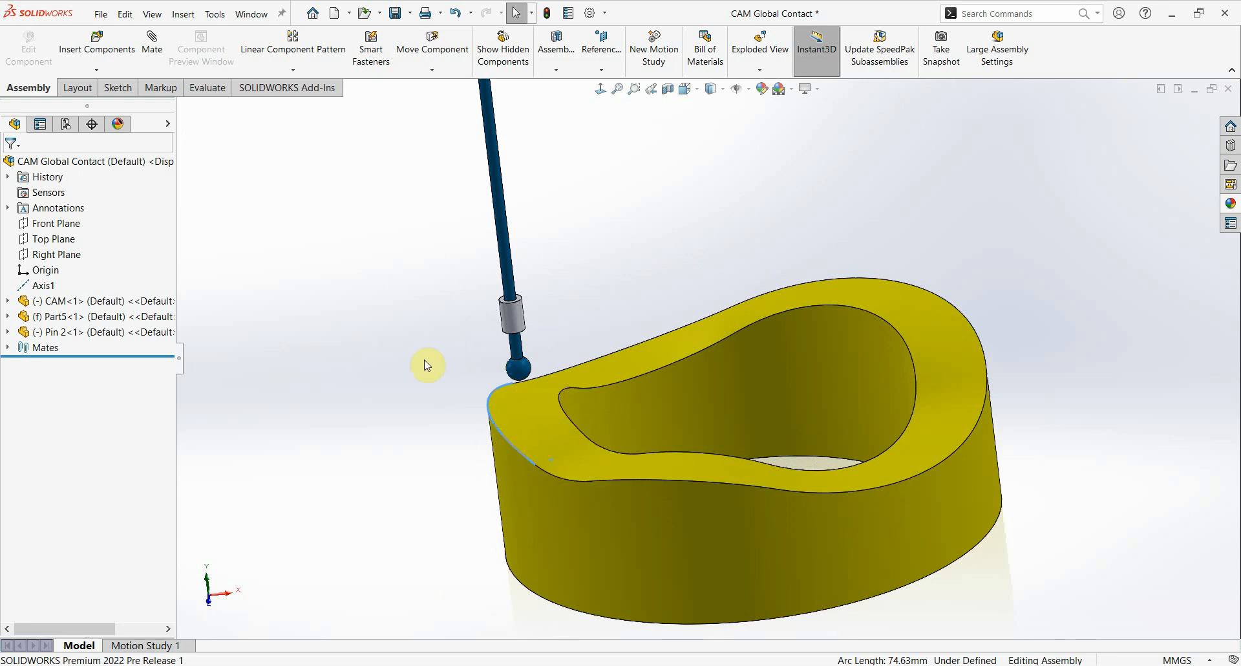
- Bring the pin's ball tangent to the cam's upper face with a Tangent mate used for positioning only
scroll(442, 384, up, 1)
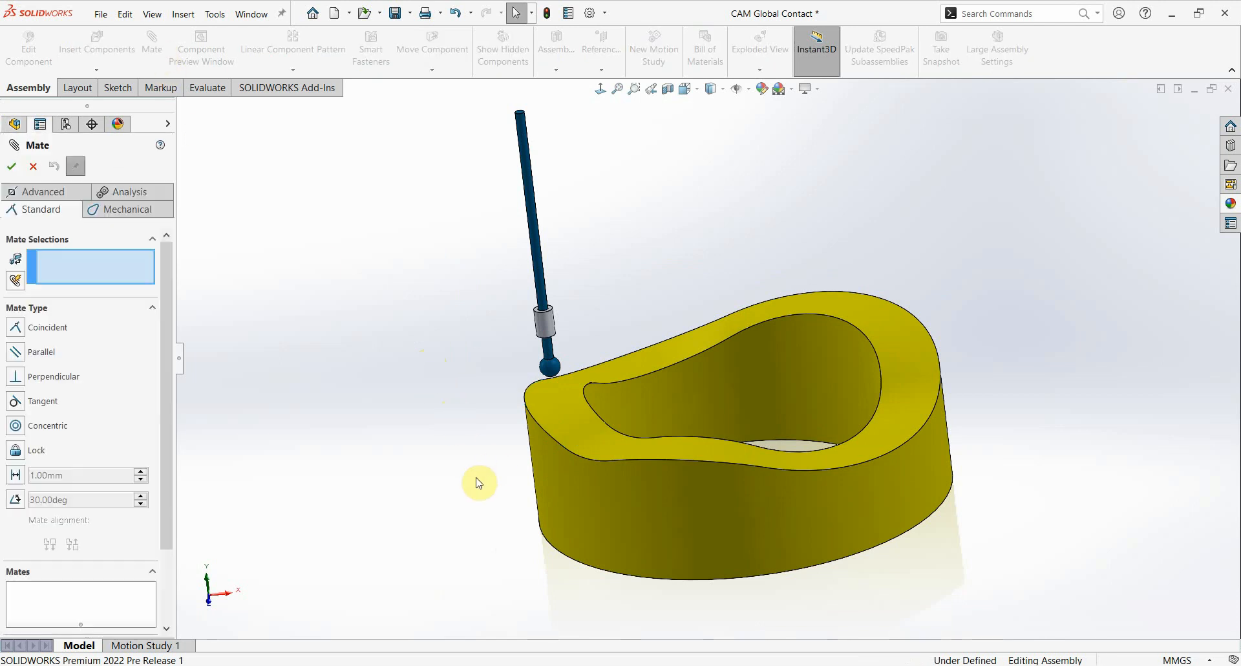
middle_drag(477, 482, 613, 415)
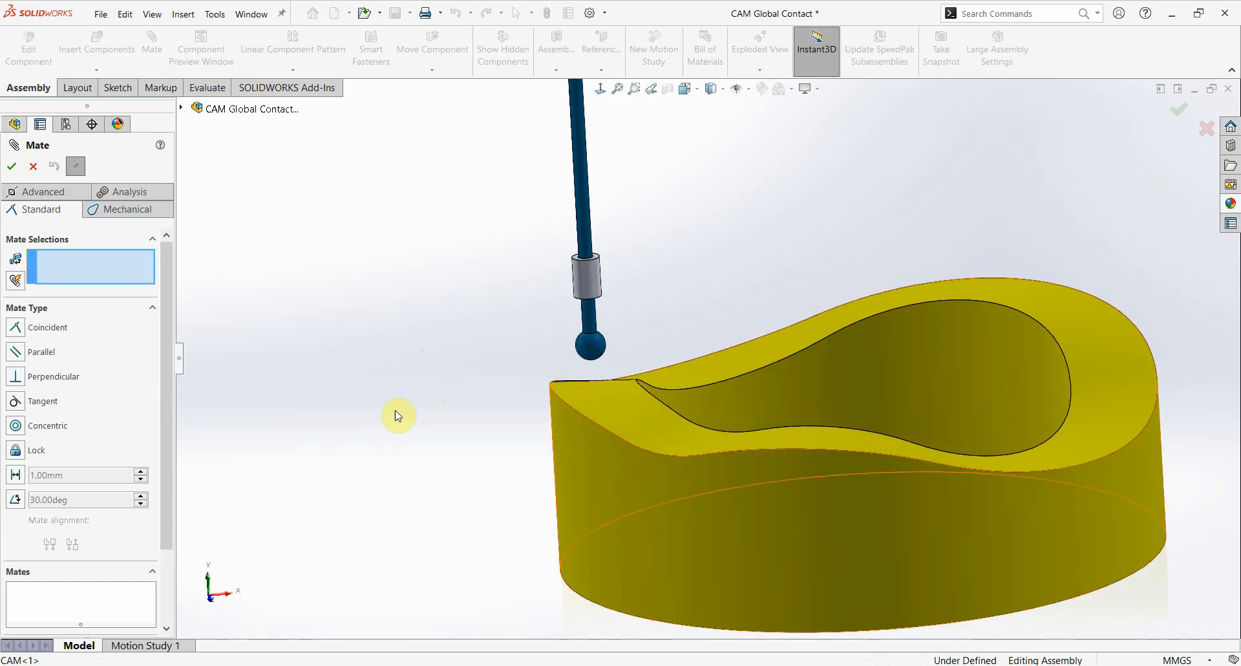
drag(162, 323, 172, 420)
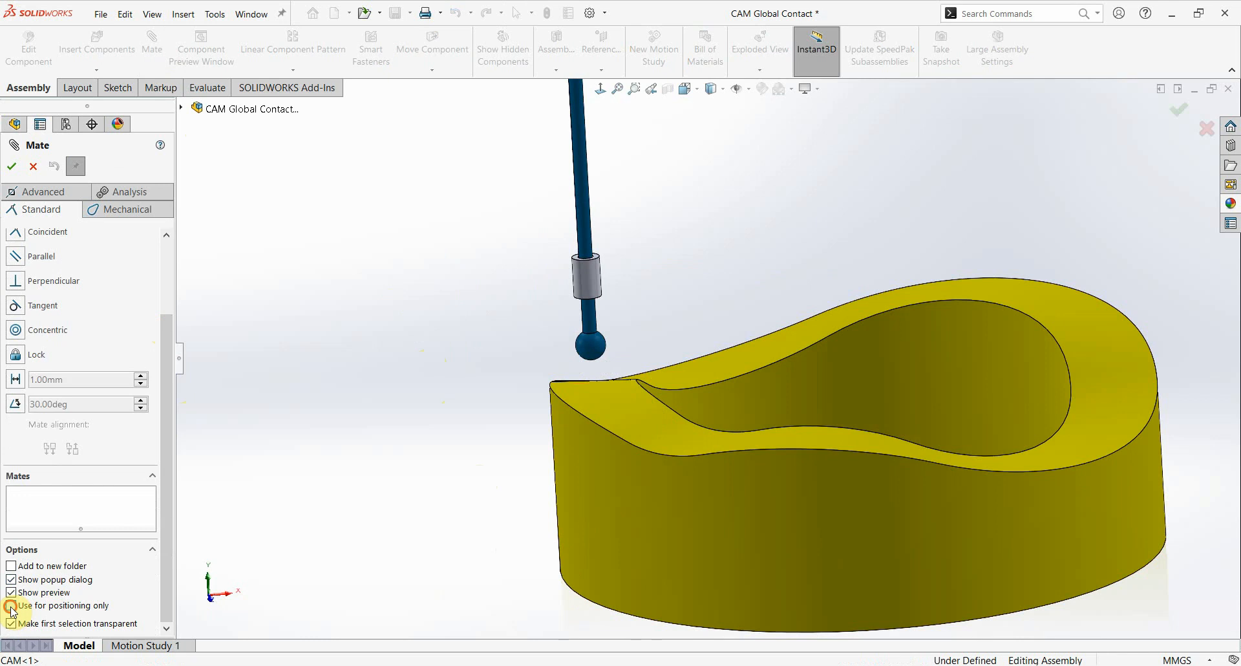
click(101, 611)
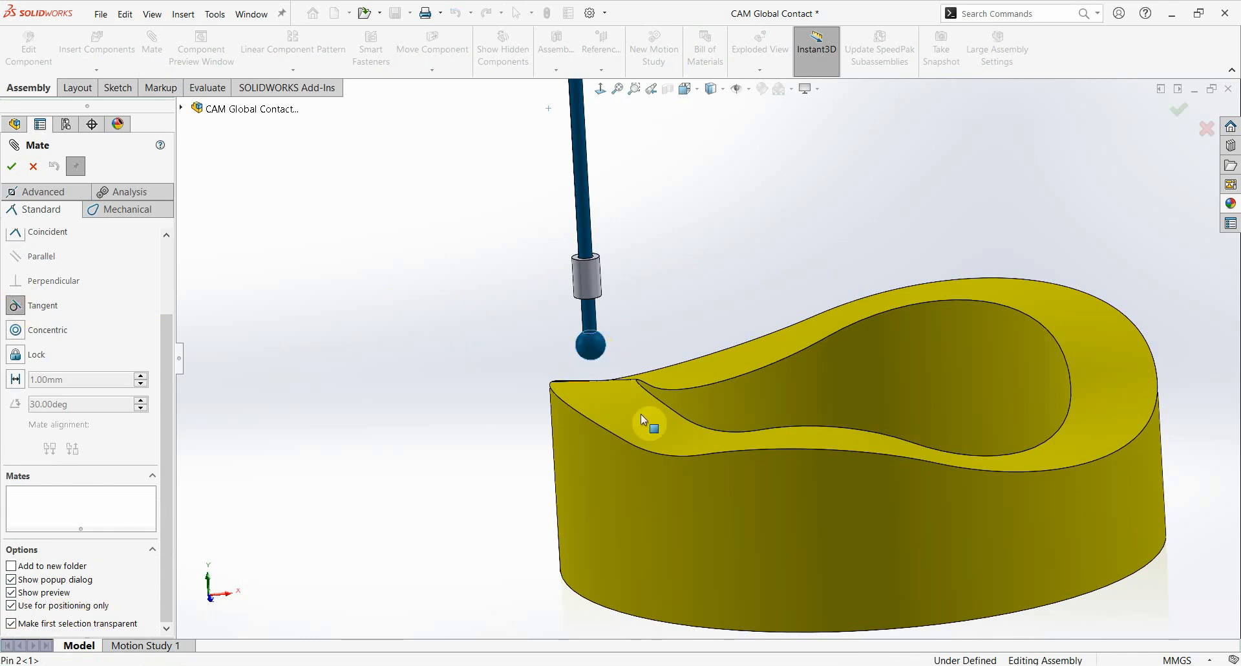
click(610, 404)
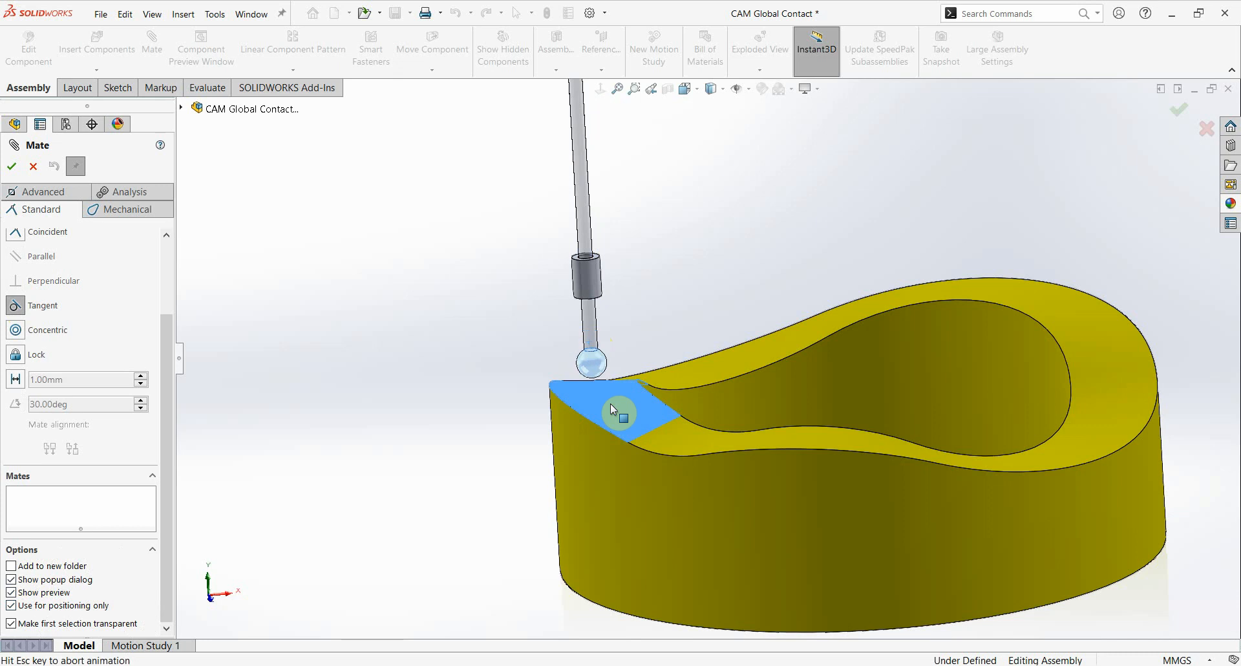
click(598, 424)
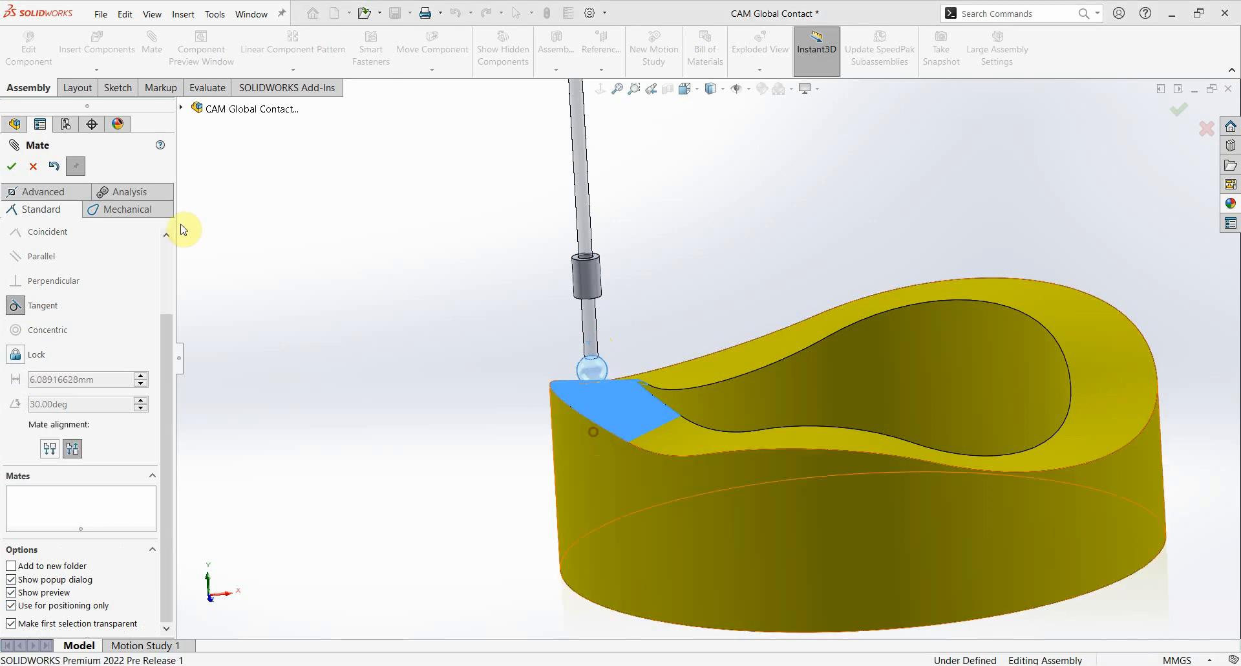
click(12, 166)
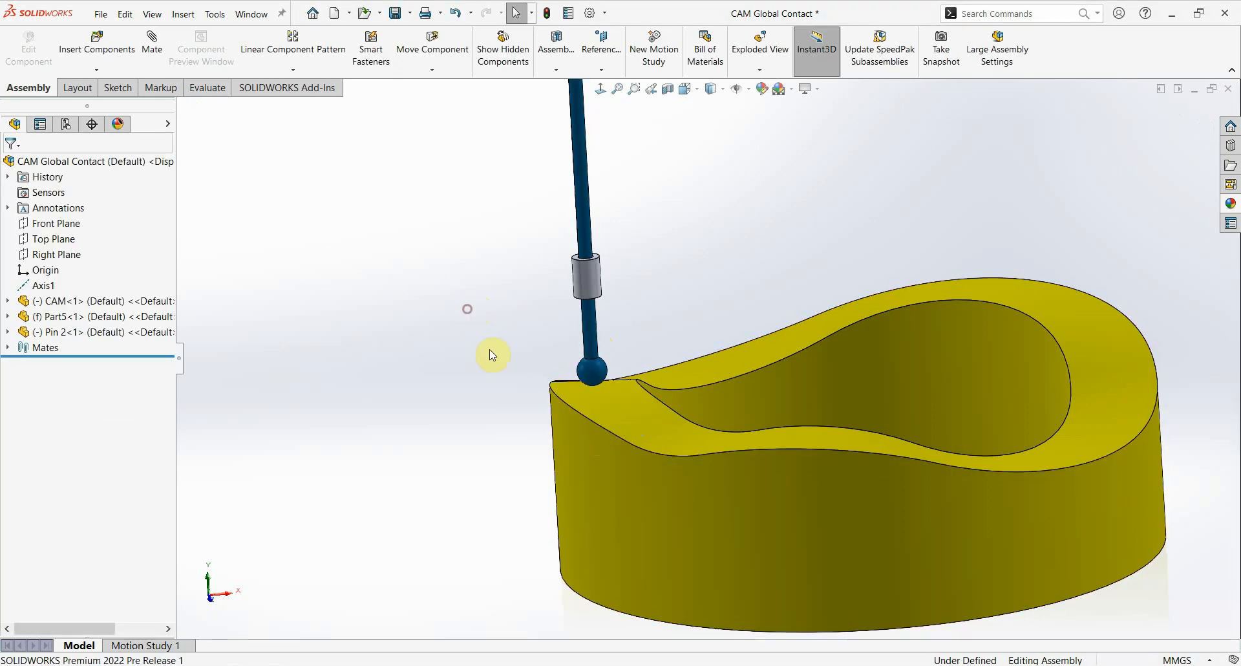
- Examine the assembly's mate list for the tangent relation between cam and pin, and inspect the cam and pin's contact
drag(602, 390, 627, 393)
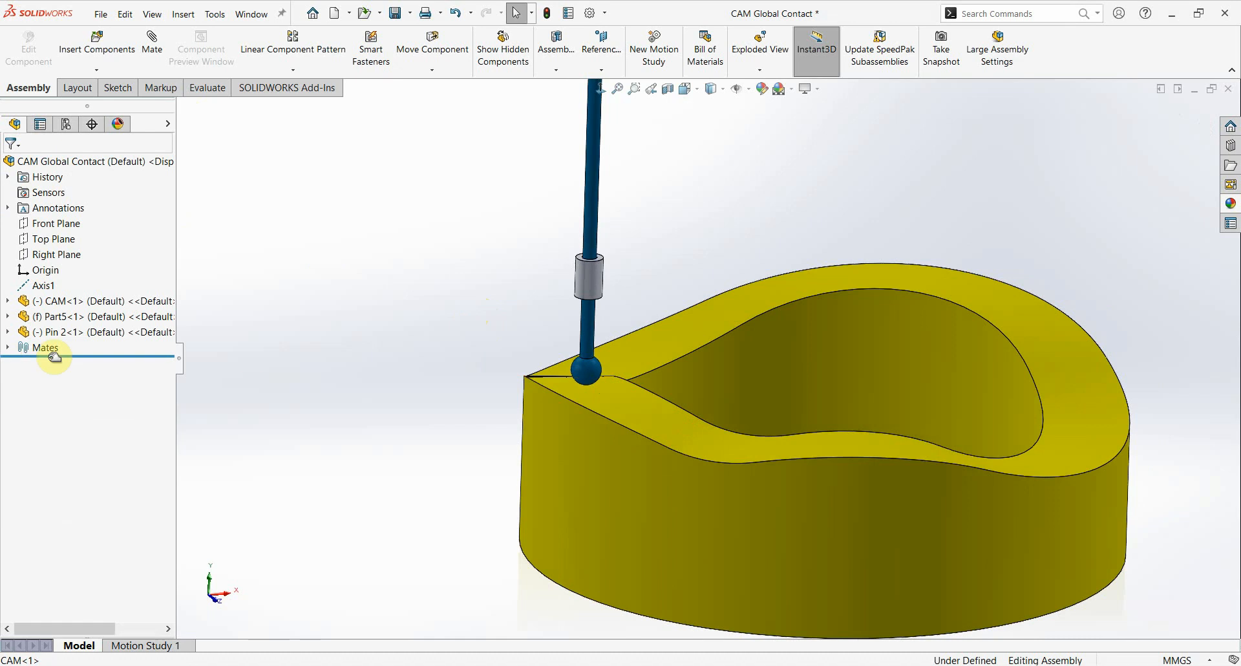
click(9, 348)
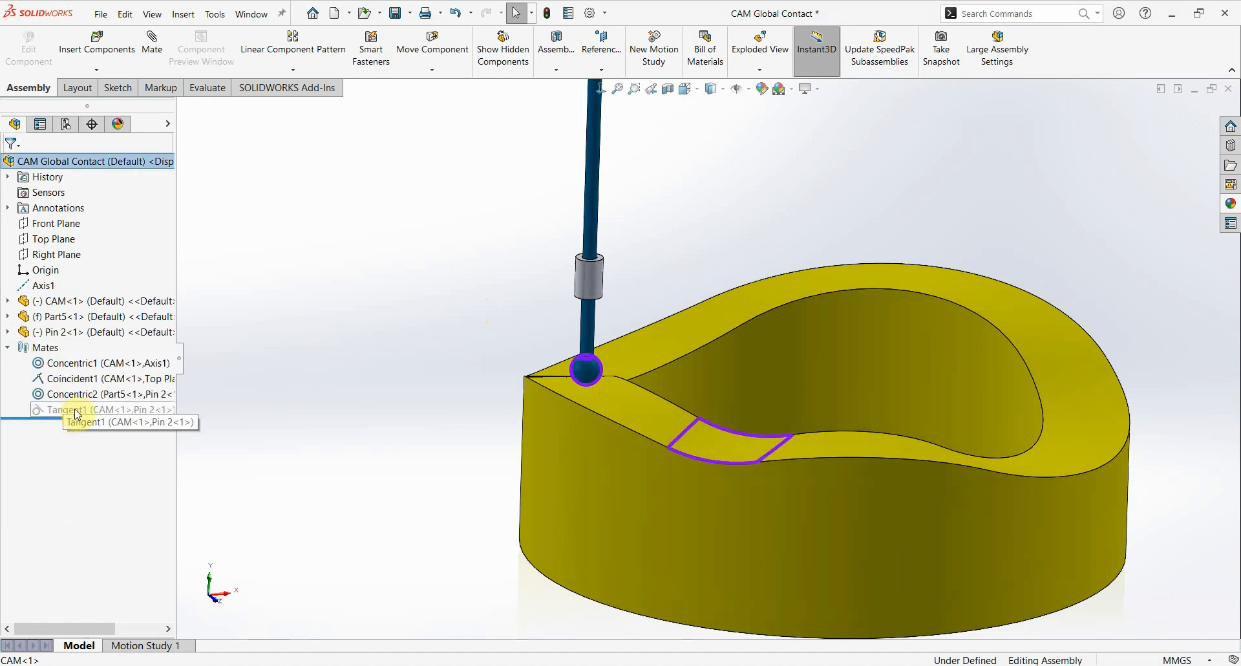
click(395, 412)
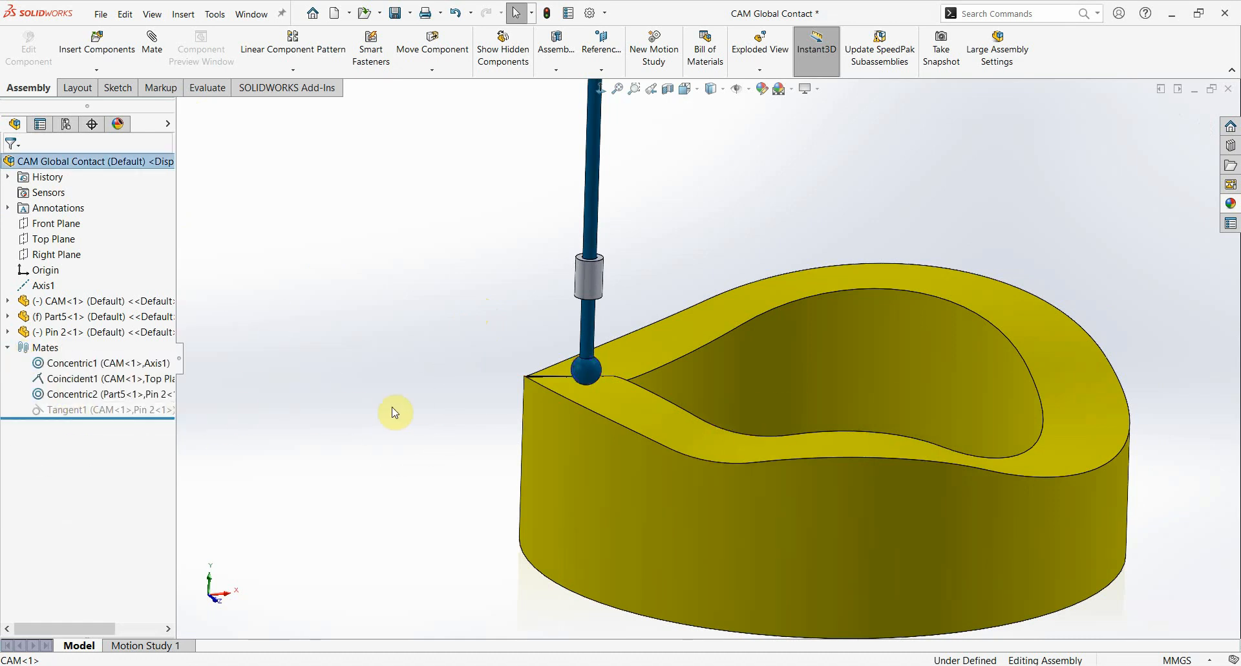
click(7, 347)
drag(683, 428, 857, 390)
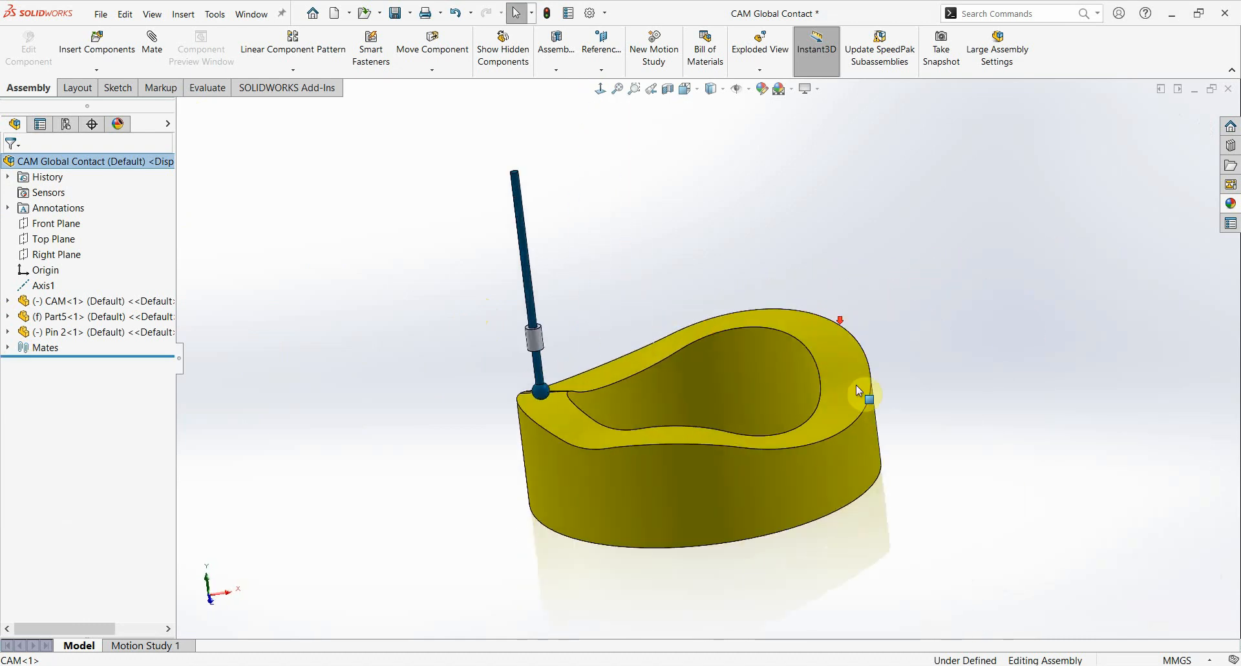
- Create a new motion study for the assembly and set its study type to Motion Analysis
right_click(158, 647)
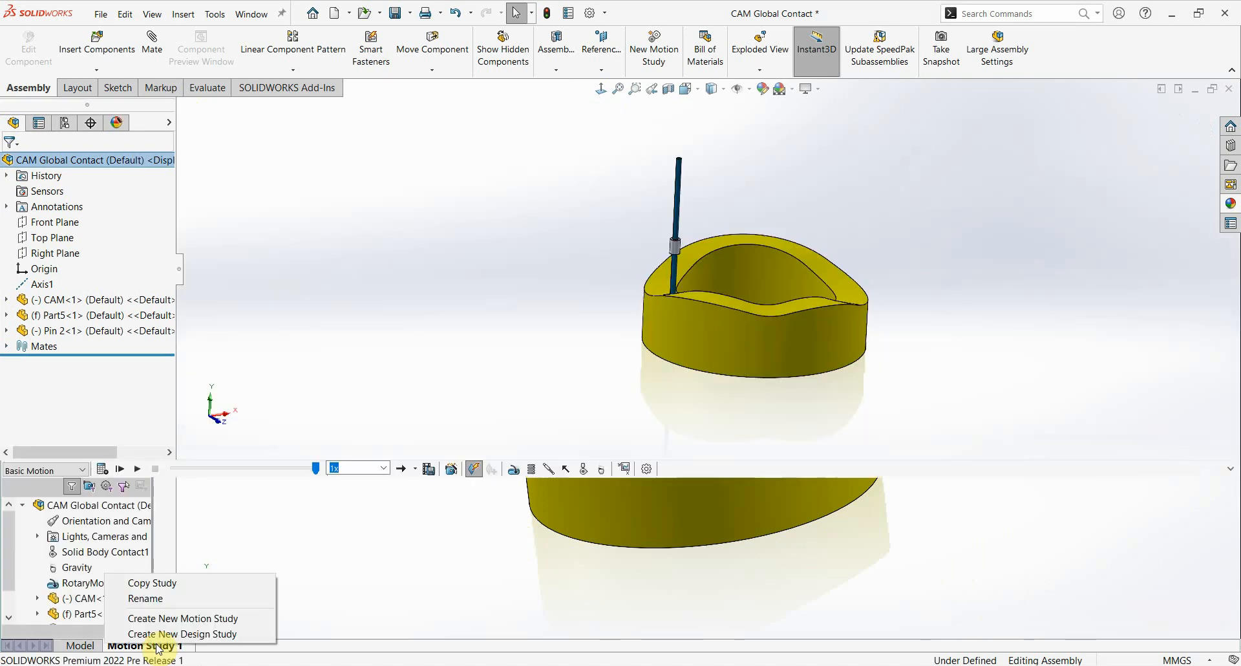
click(172, 619)
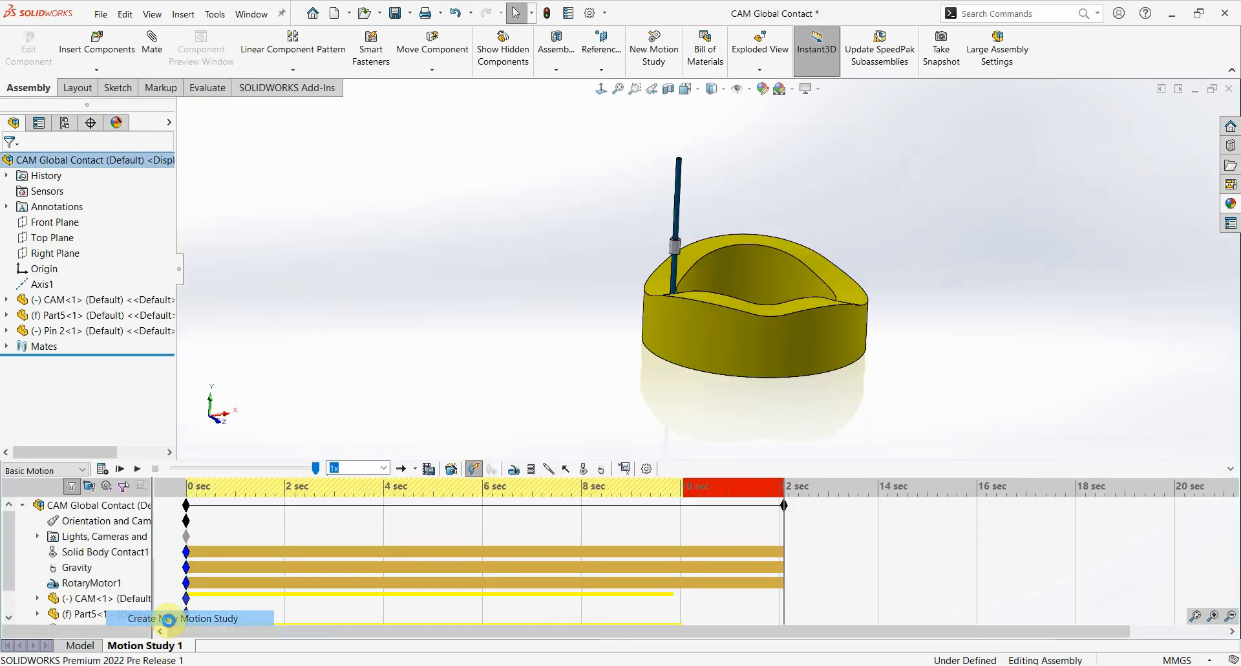
click(79, 473)
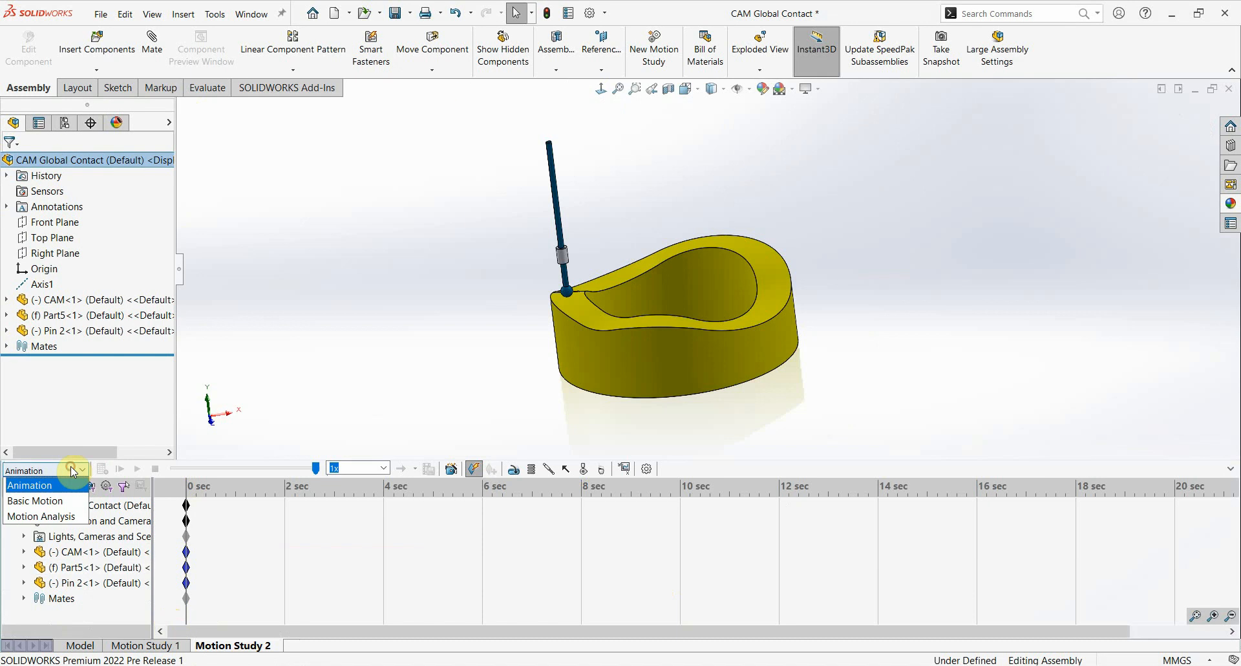
click(52, 516)
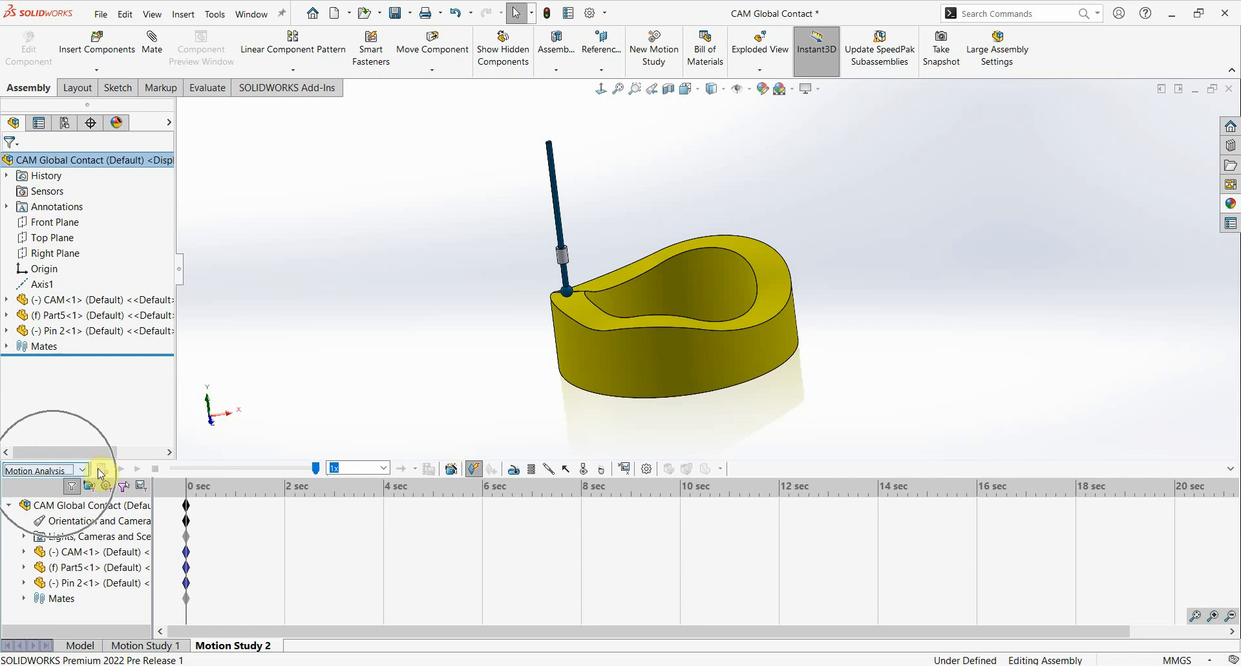
- Add a solid-body contact between the guide sleeve Part5, the ball-ended Pin 2 and the CAM
click(585, 470)
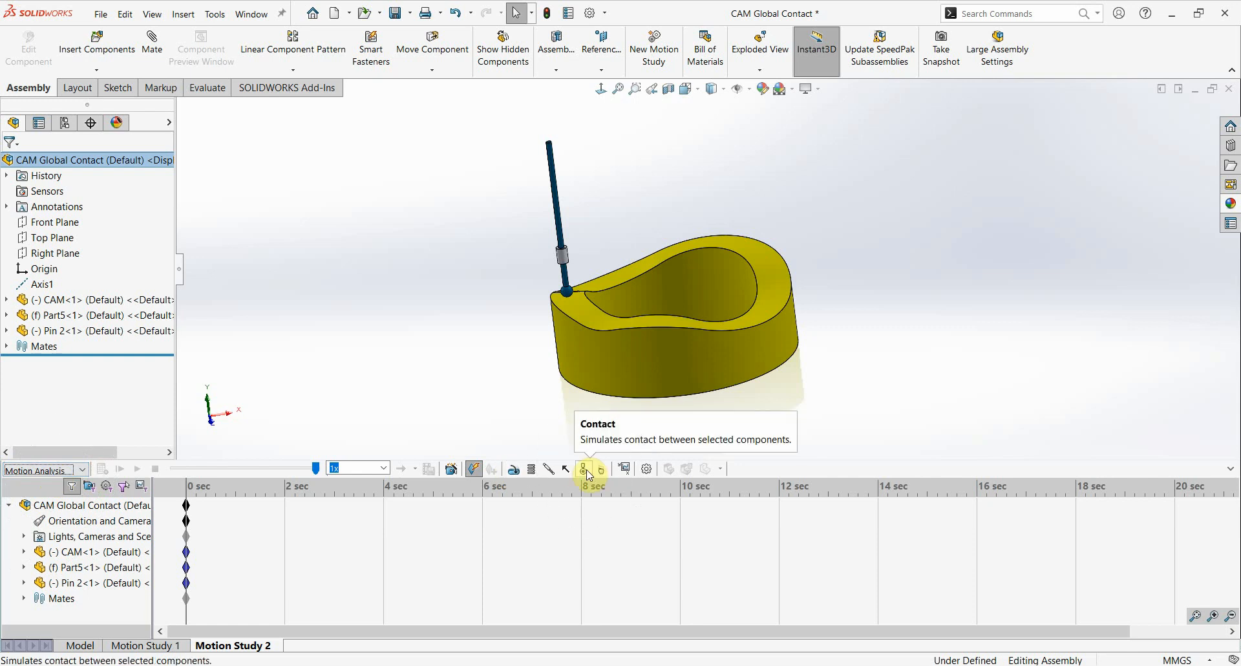
click(587, 471)
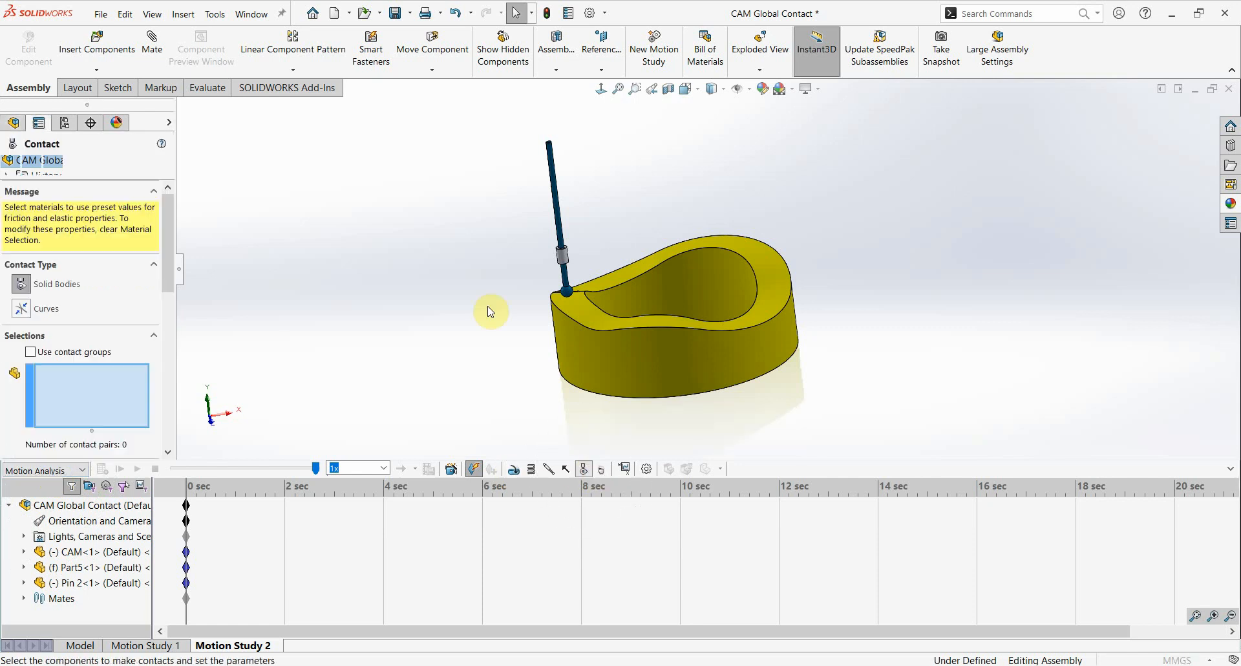
scroll(485, 307, down, 3)
scroll(773, 288, down, 2)
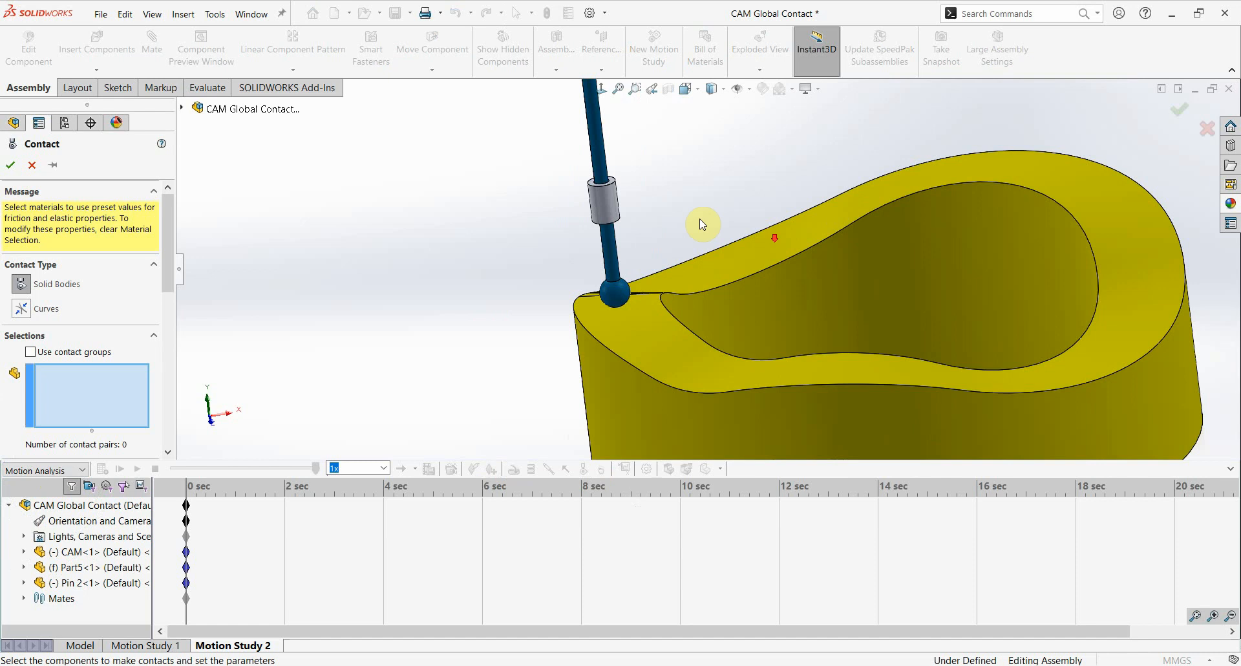
click(612, 213)
click(640, 309)
scroll(685, 342, up, 2)
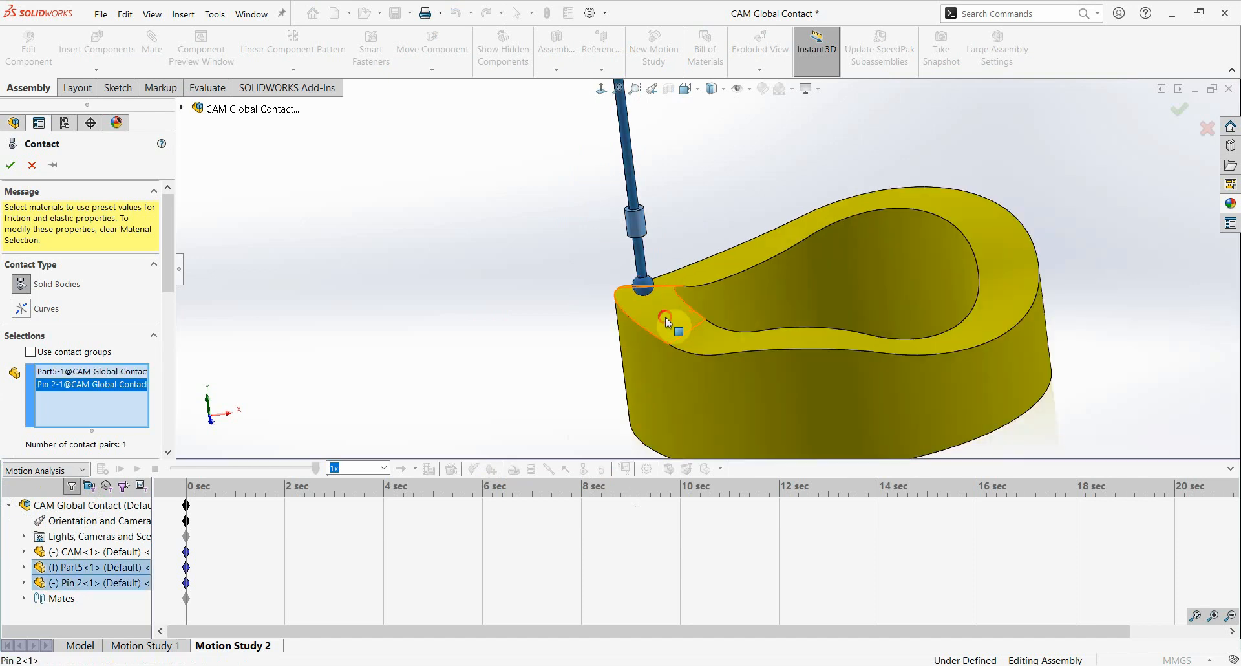
click(669, 322)
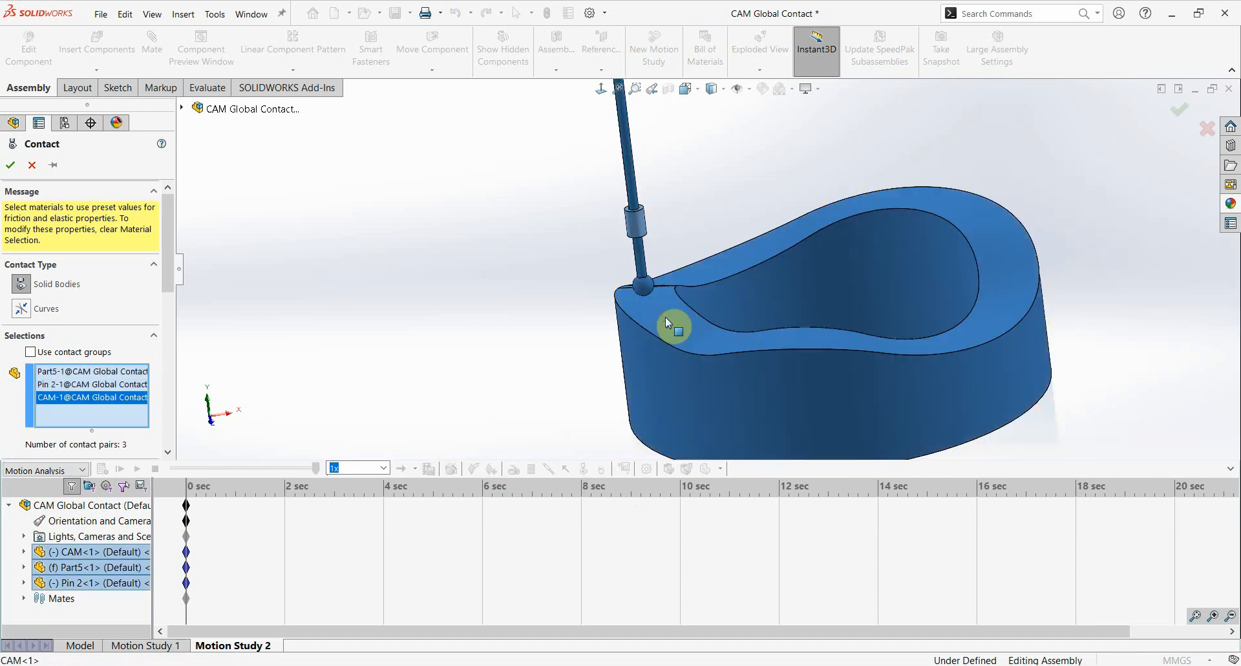
click(643, 224)
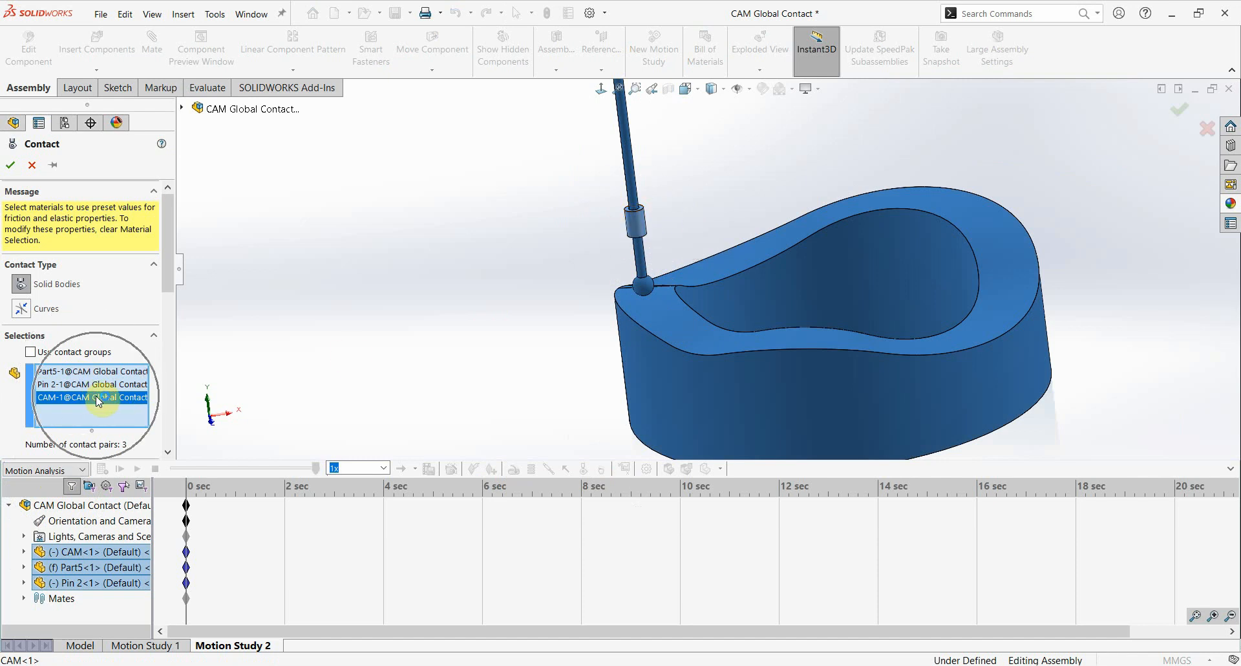
click(13, 166)
click(545, 257)
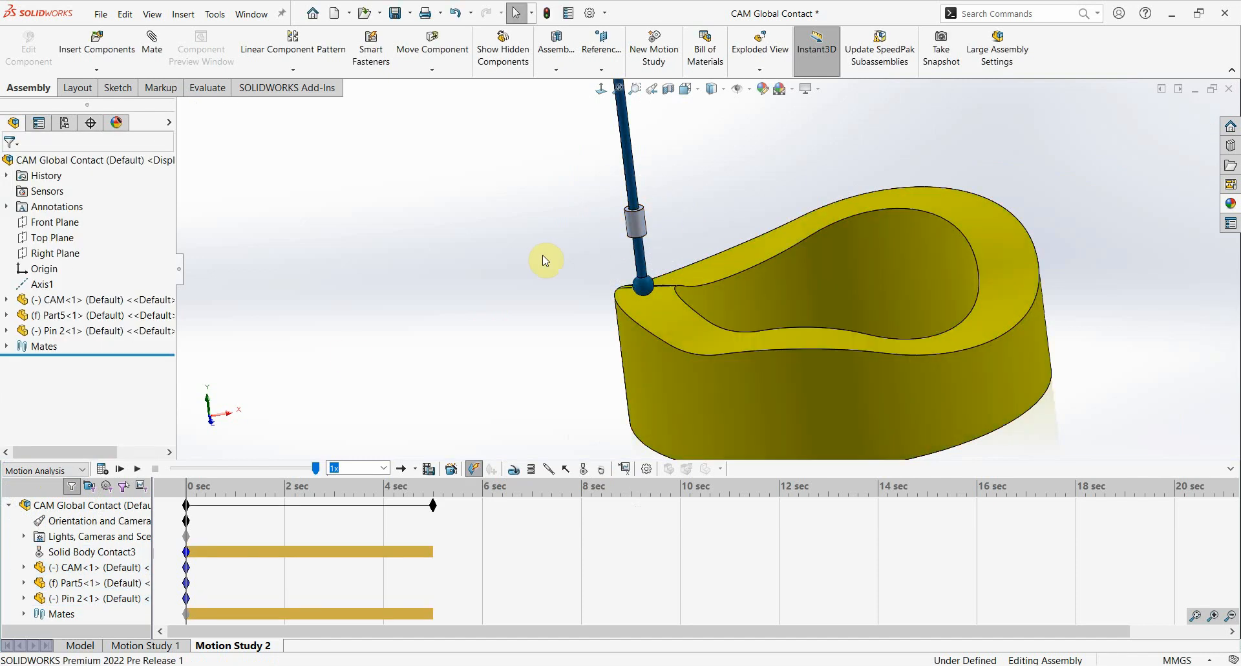
- Add gravity to the motion study along the Y direction at 9806.65 mm/s^2
click(601, 477)
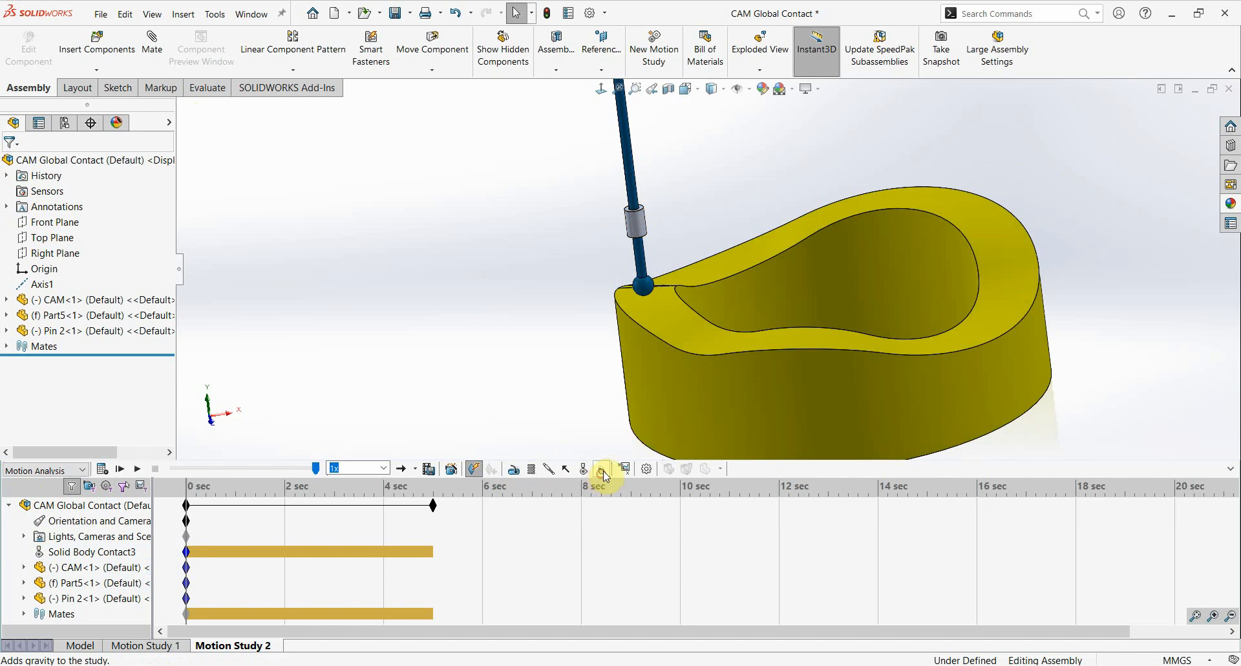
middle_drag(1097, 391, 1081, 352)
click(213, 401)
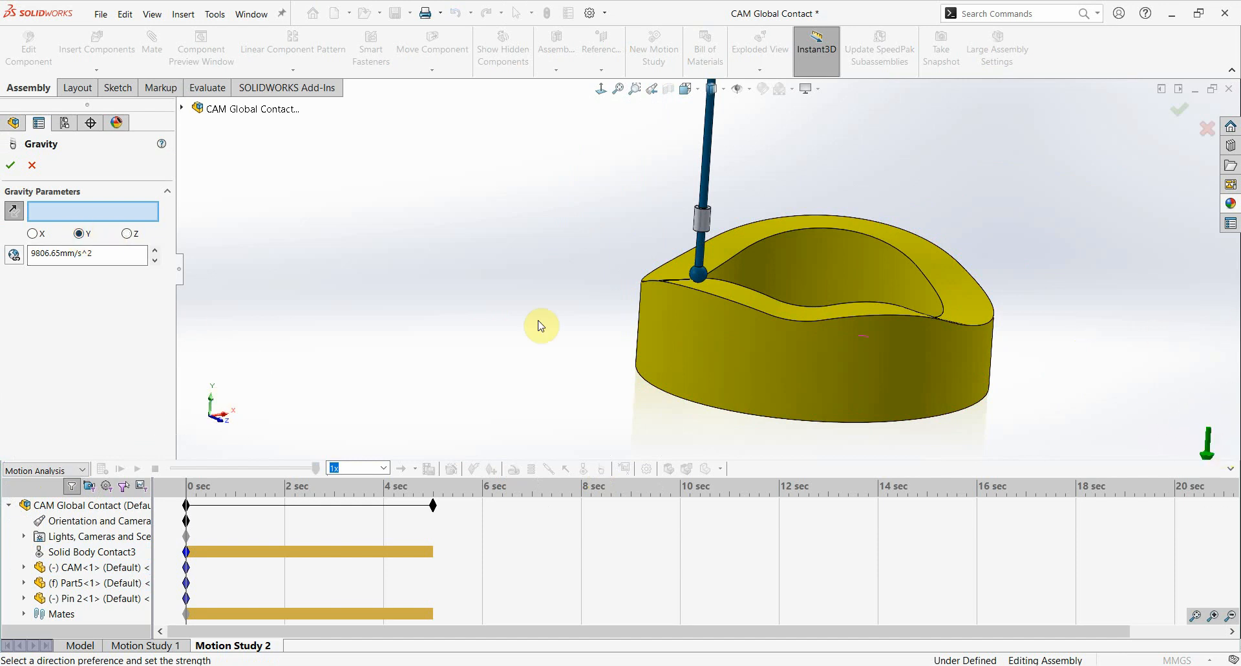
click(10, 167)
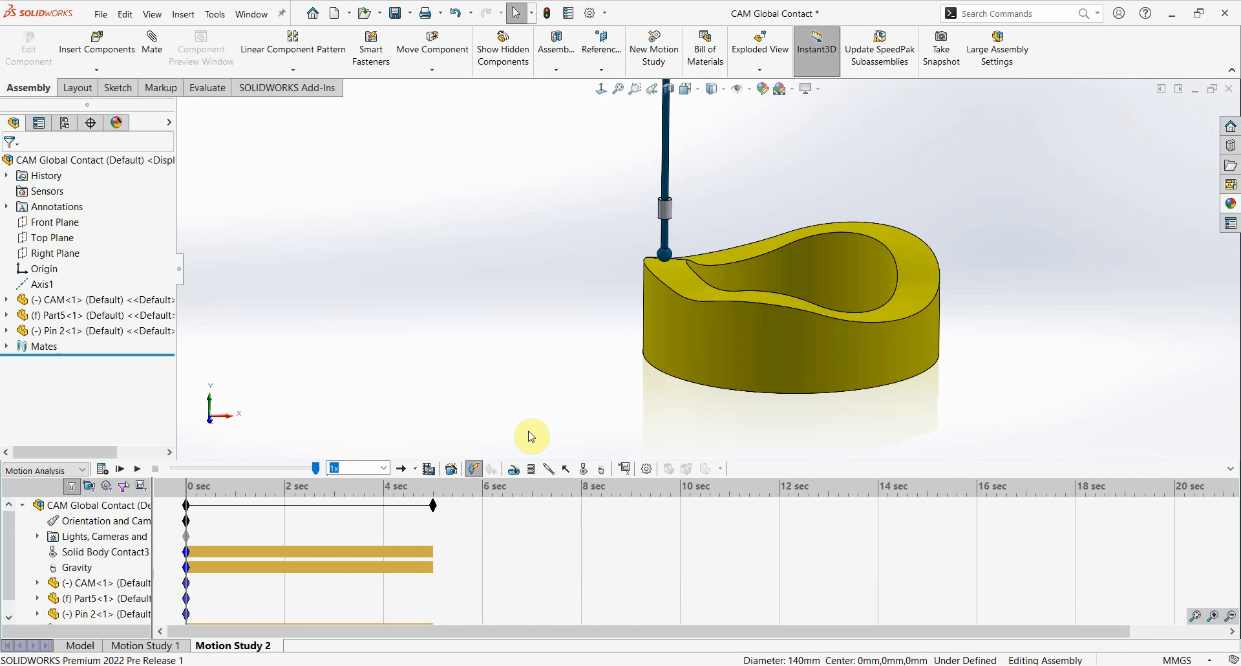
- Add a constant-speed rotary motor to the cam, using its lower circular edge for location and direction
click(515, 466)
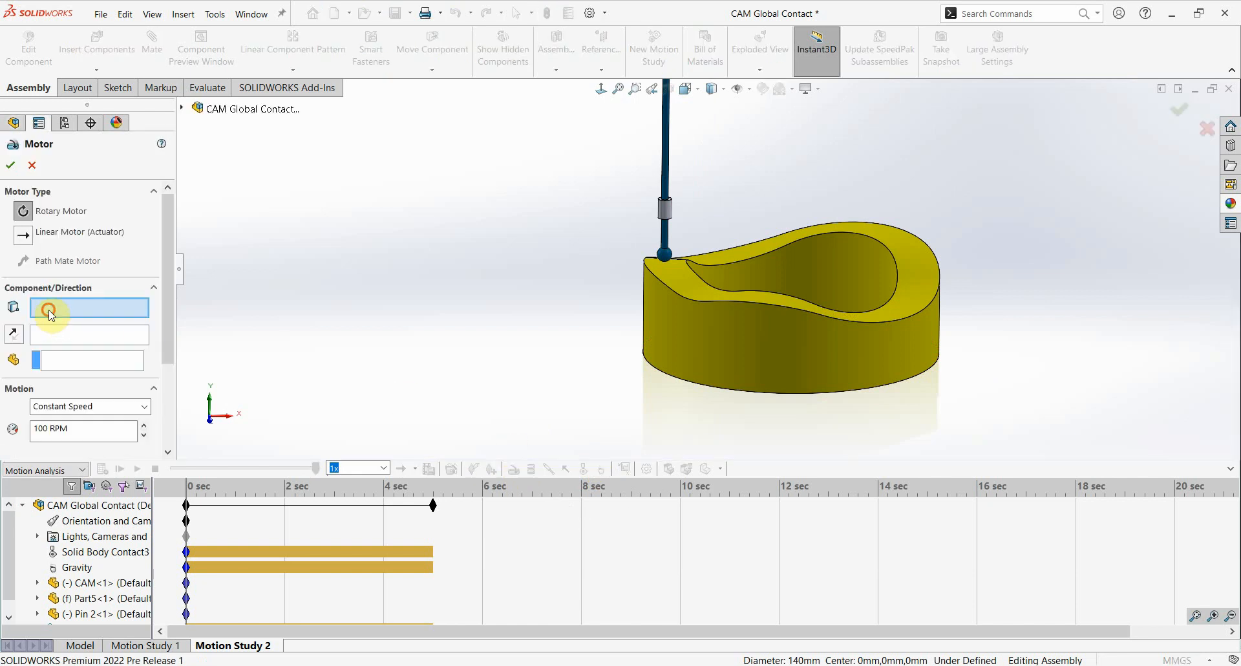
click(722, 395)
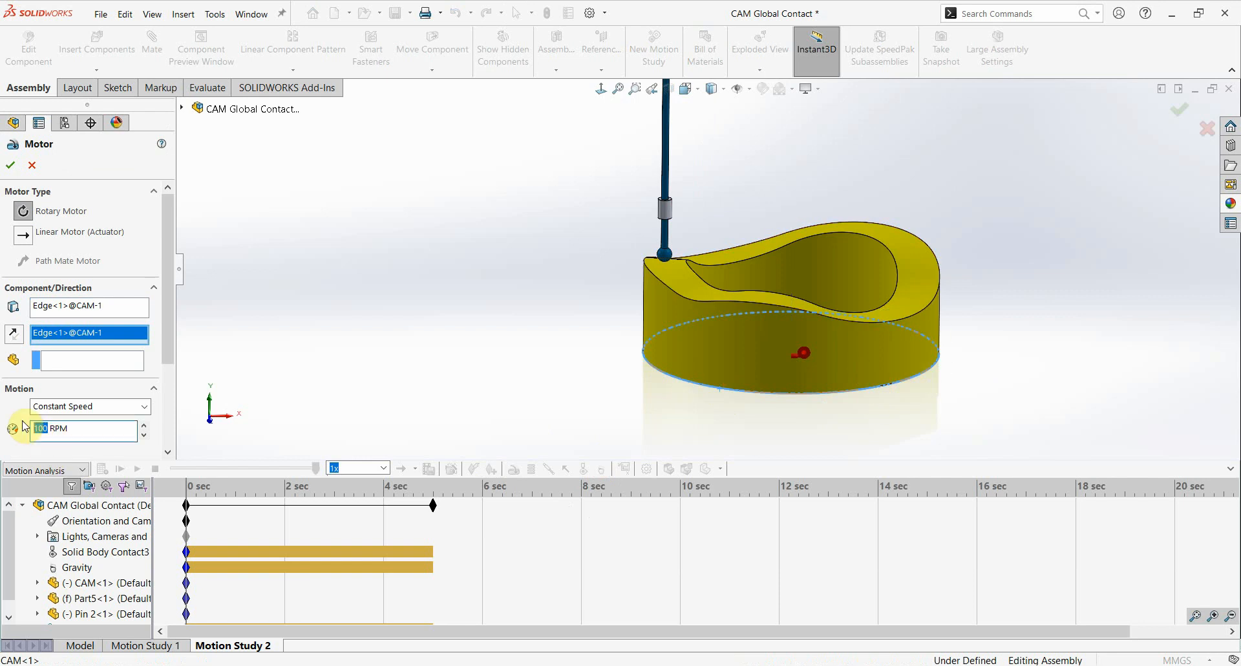
click(11, 166)
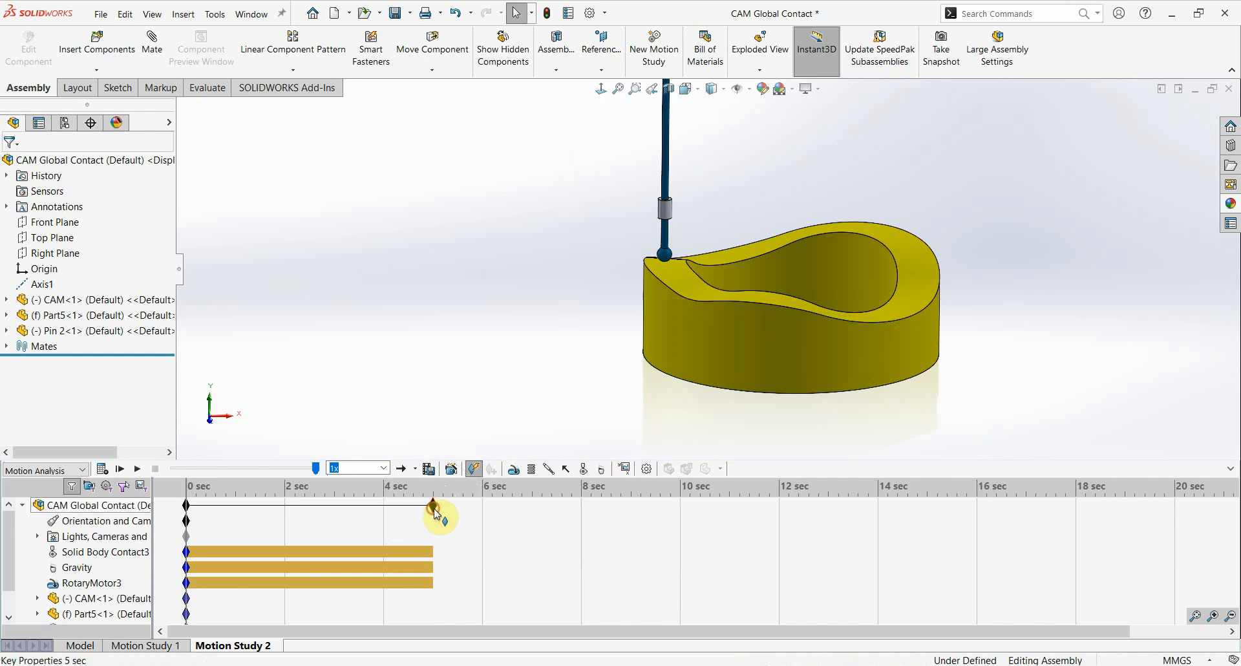
- Extend the motion study's duration to 16 seconds and calculate it
drag(435, 508, 978, 510)
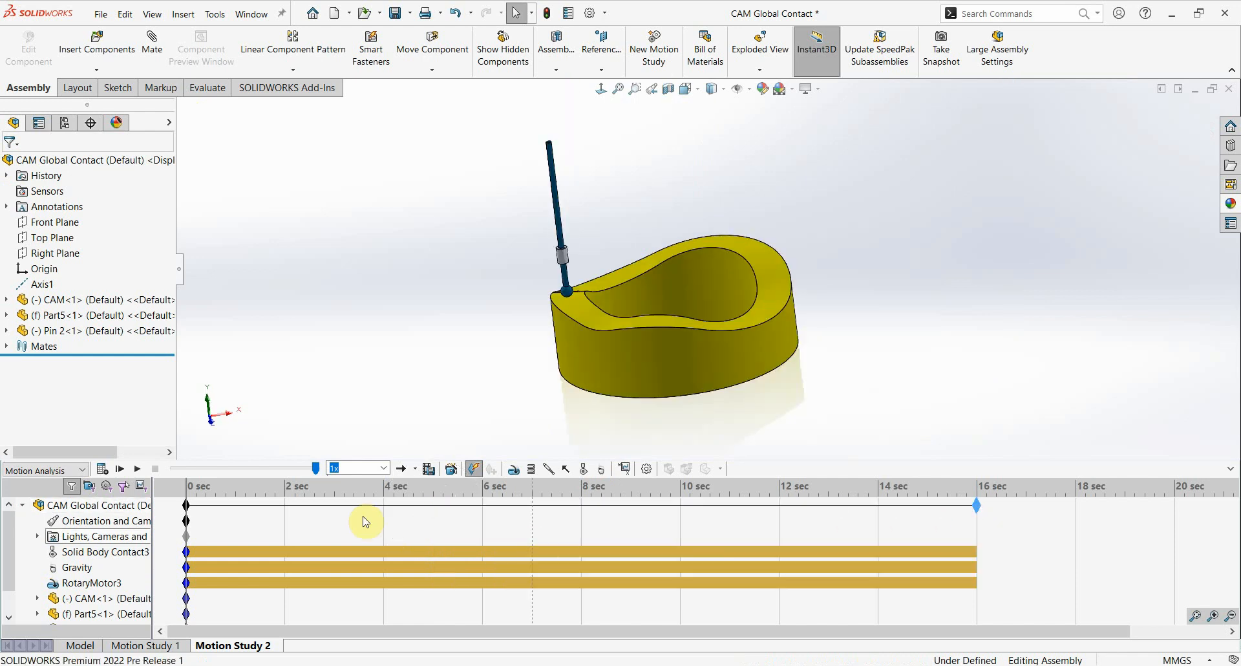
click(133, 473)
click(102, 469)
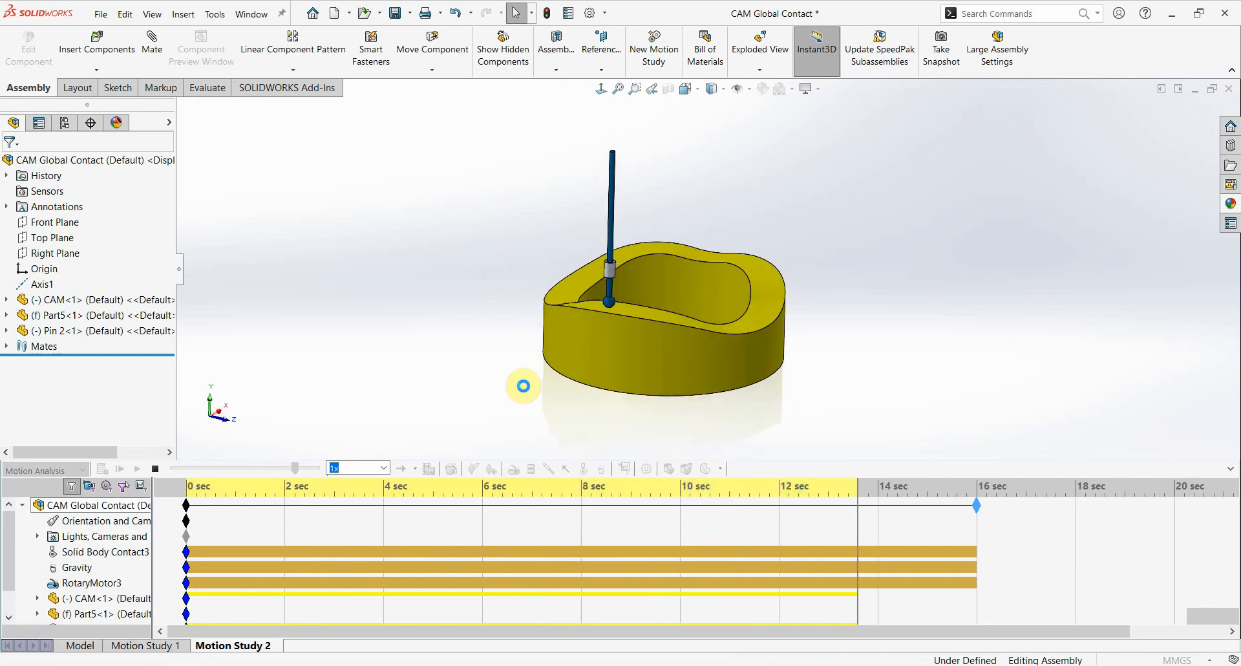
- Play back the calculated study and watch how the pin's ball follows the rotating cam surface
click(135, 470)
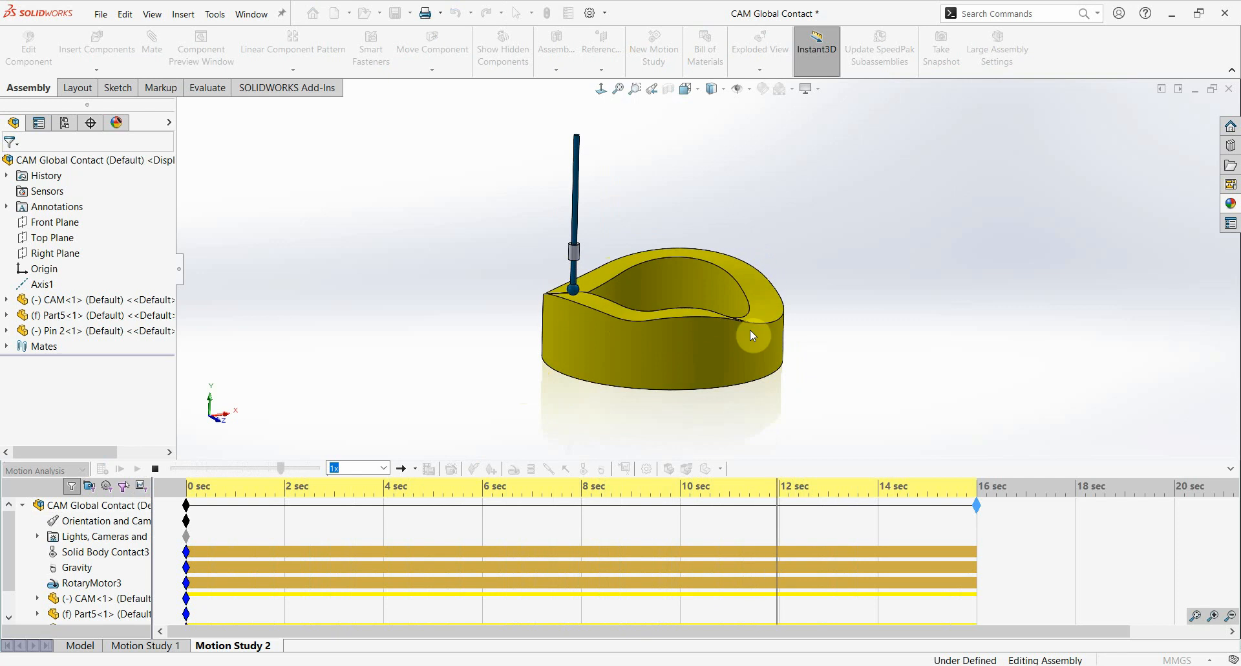
click(581, 327)
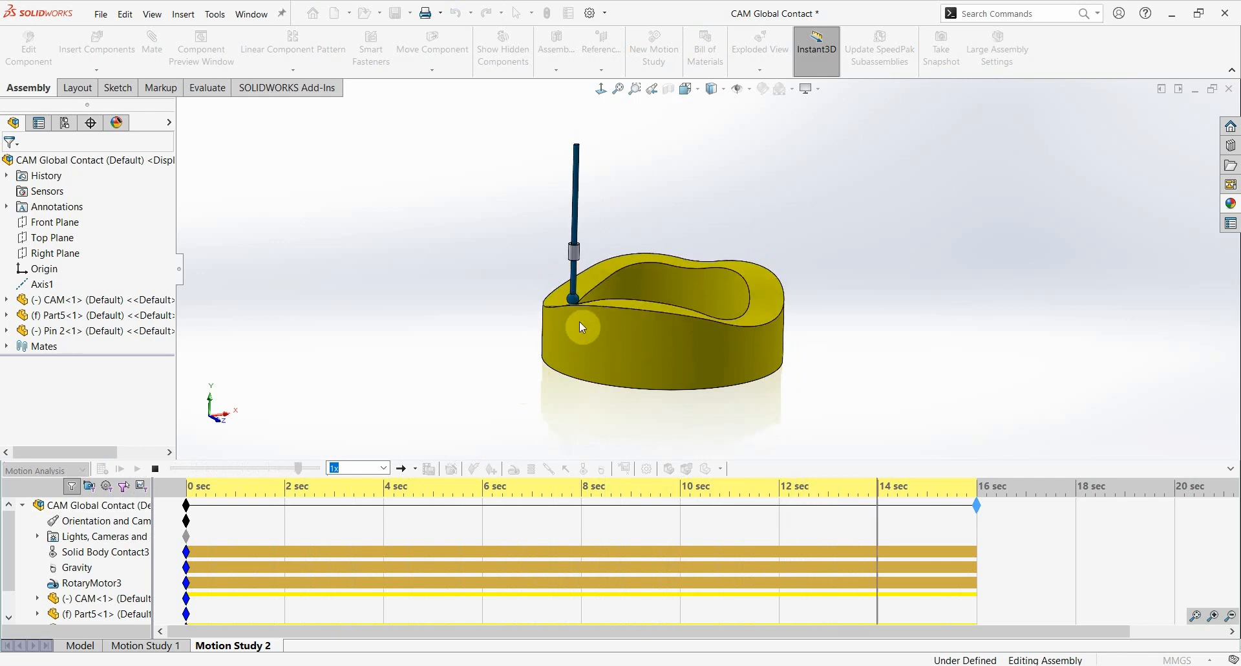